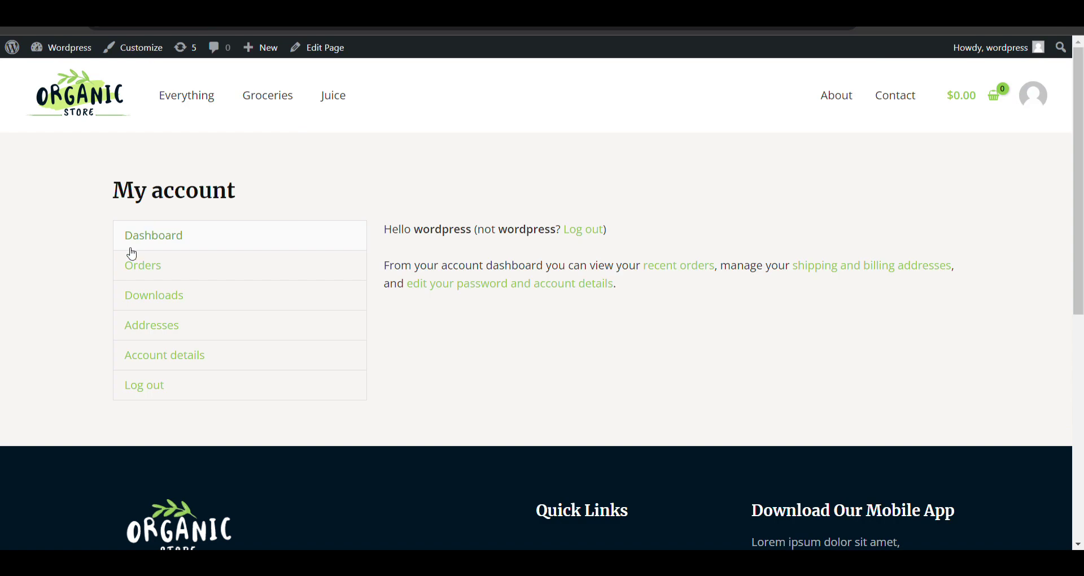
# From My account orders, request cancellation of order #5527 with the reason Price Issue
pyautogui.click(134, 267)
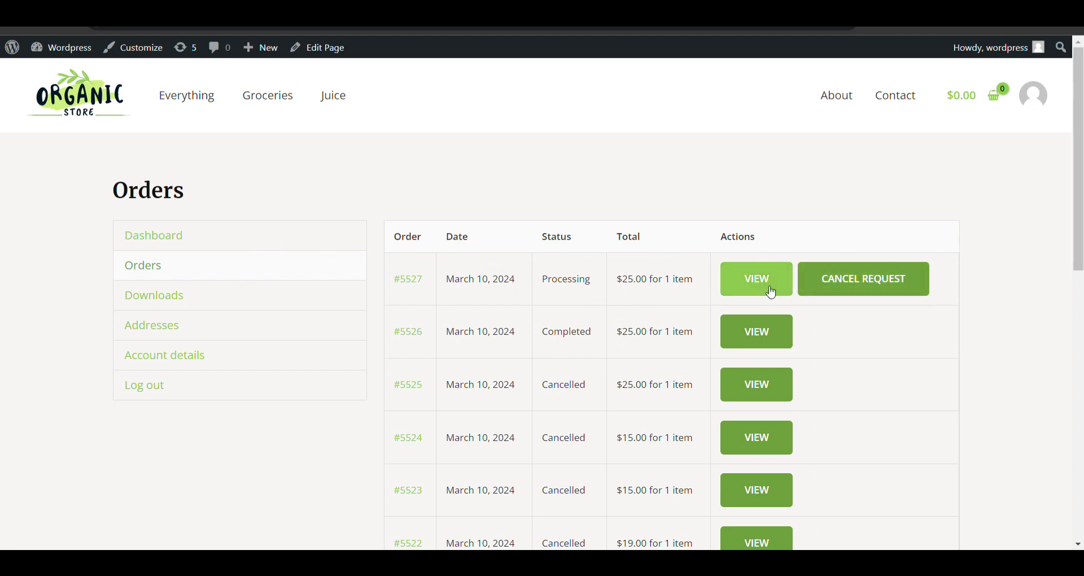
pyautogui.click(837, 288)
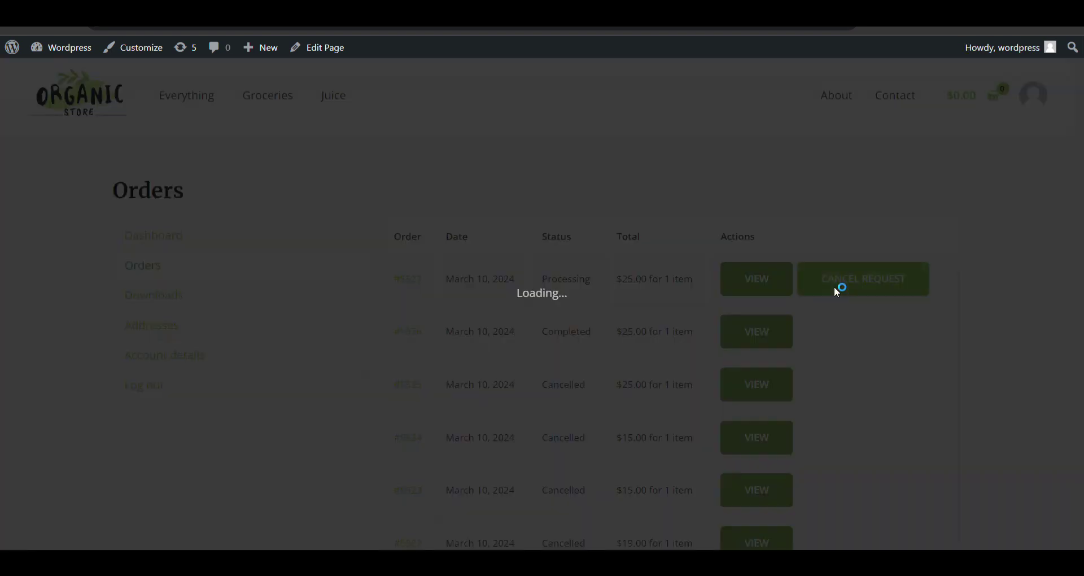
pyautogui.click(346, 246)
pyautogui.click(345, 270)
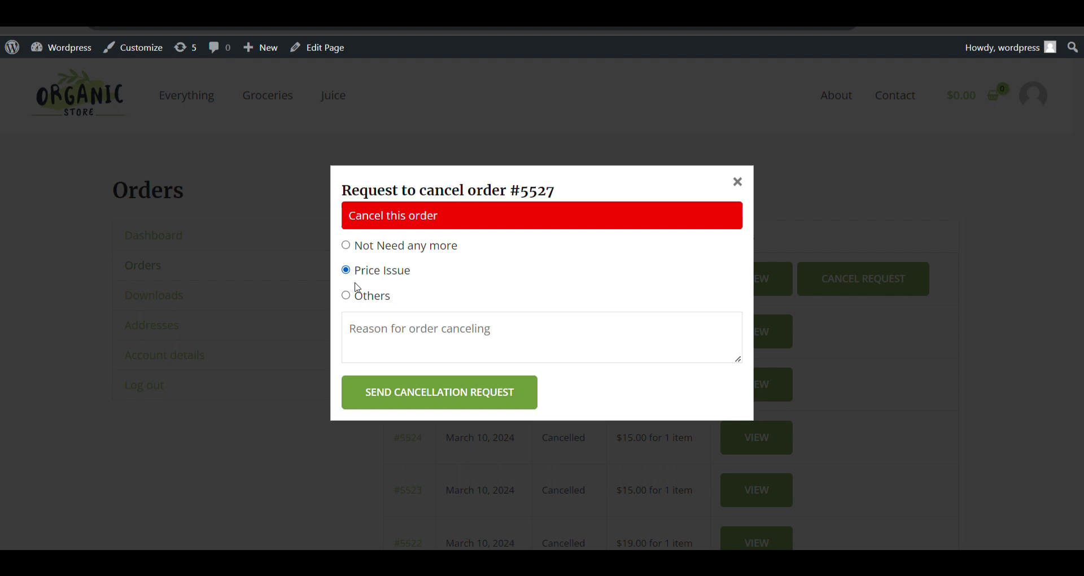
pyautogui.click(446, 394)
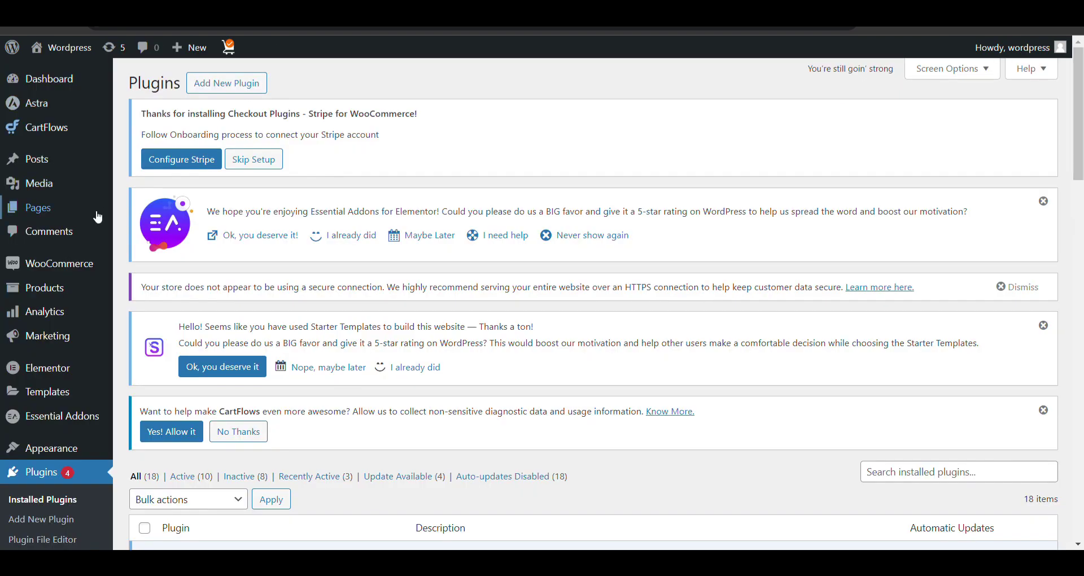
# Open the WooCommerce Orders list in admin and scroll through it to find order #5527
pyautogui.moveTo(62, 265)
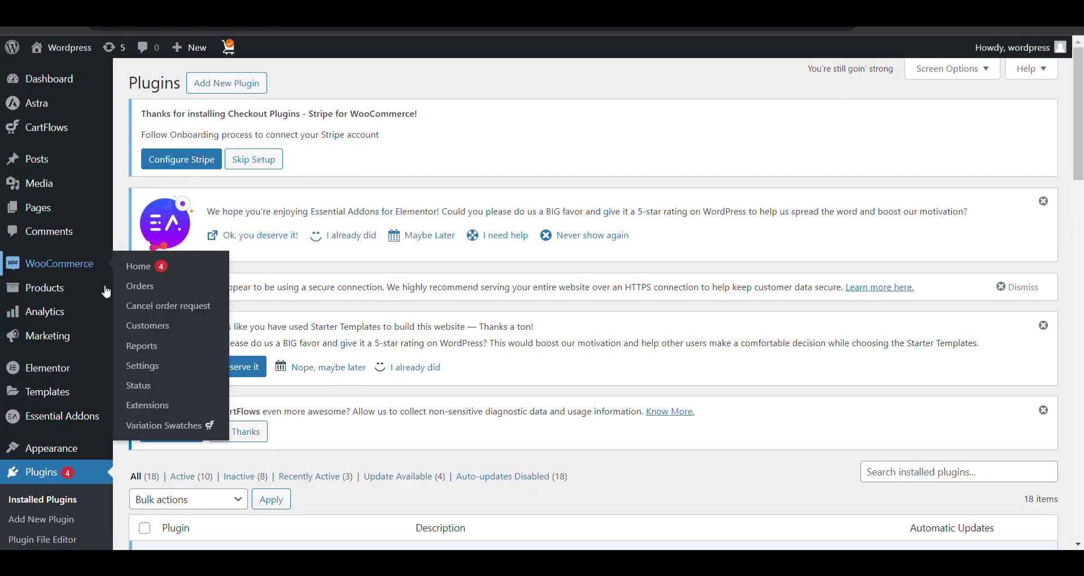
pyautogui.click(153, 290)
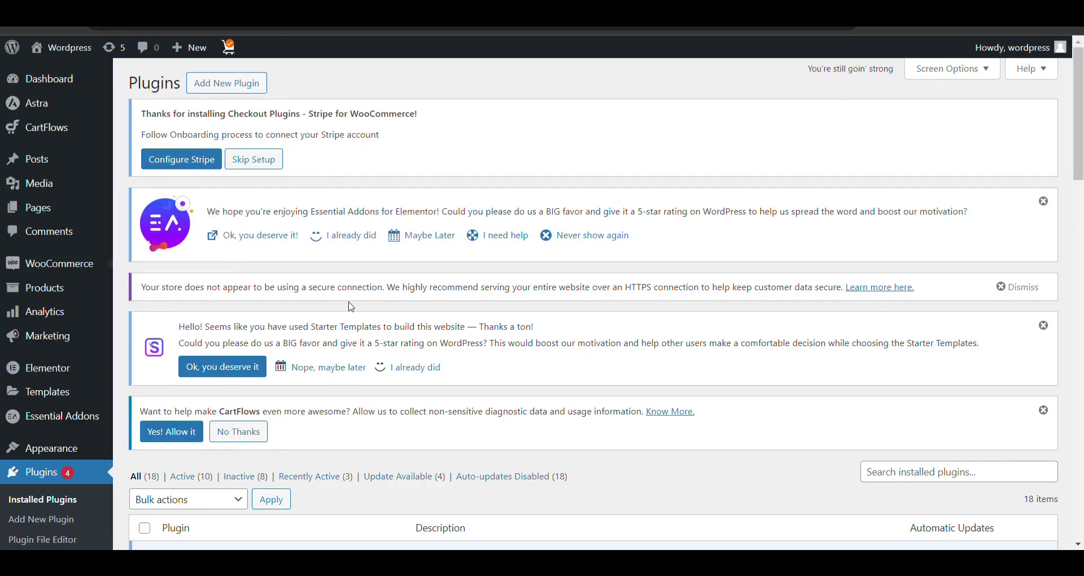
pyautogui.scroll(-2, 351, 306)
pyautogui.scroll(-3, 352, 307)
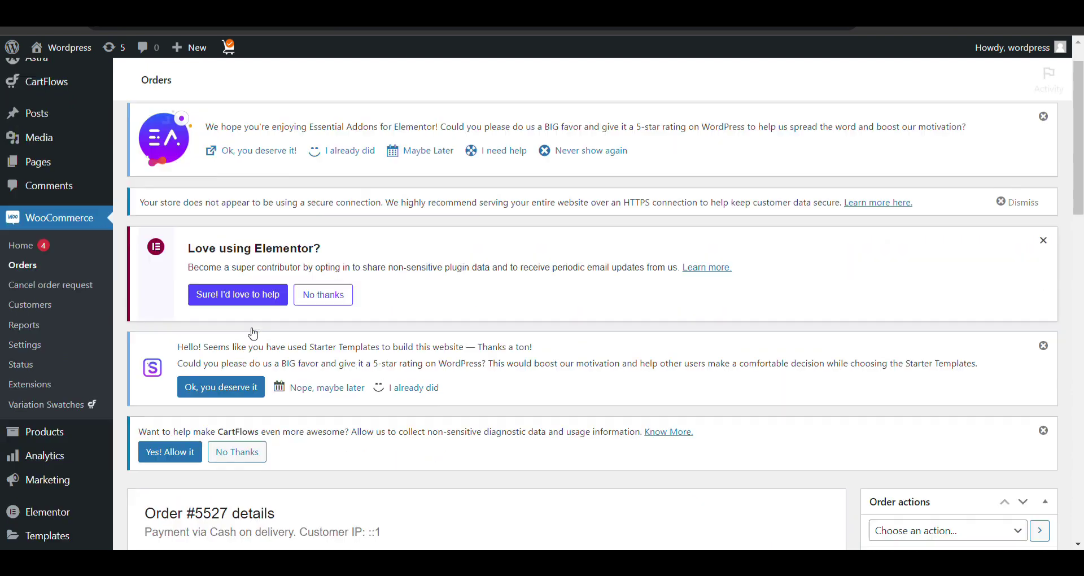
pyautogui.scroll(-5, 249, 326)
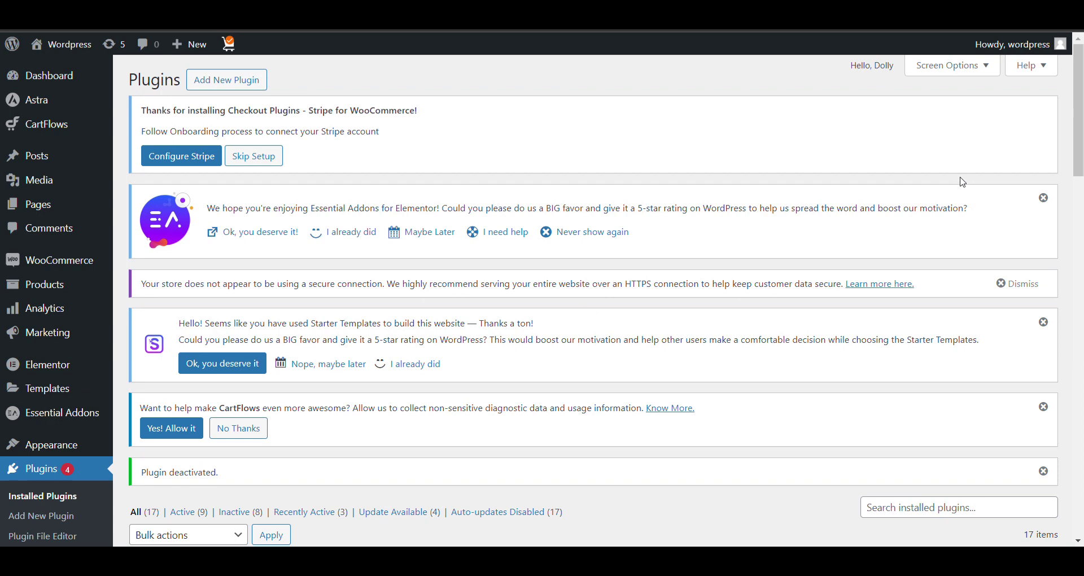
pyautogui.moveTo(113, 180)
pyautogui.scroll(-2, 280, 261)
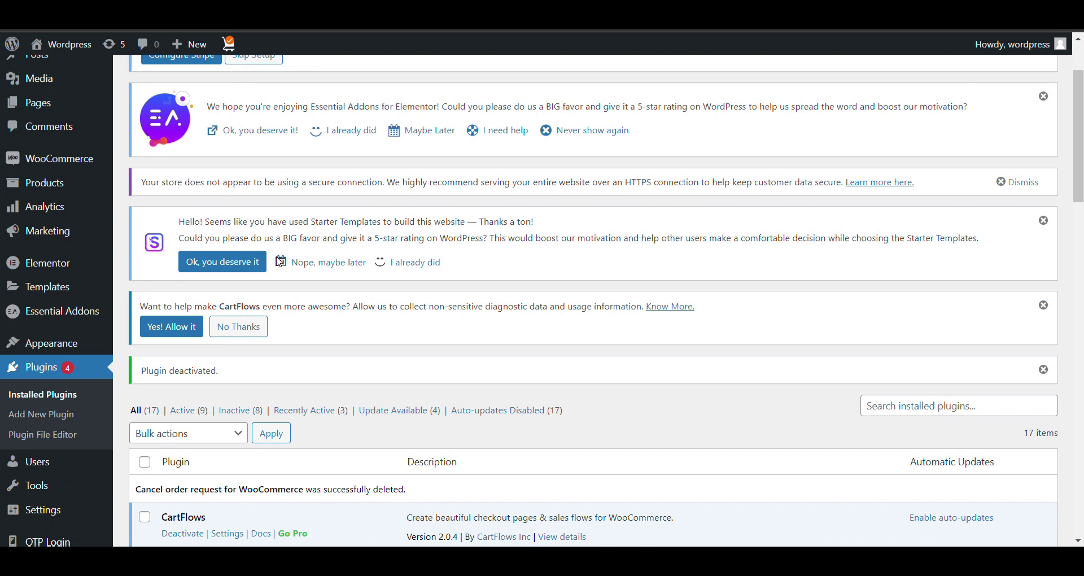
pyautogui.scroll(-6, 280, 262)
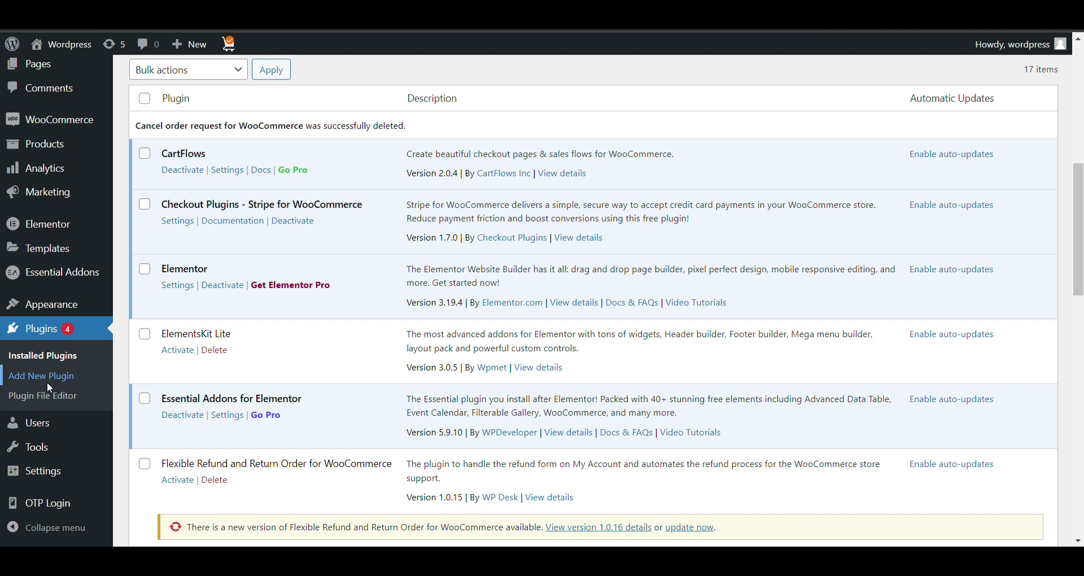
pyautogui.click(47, 382)
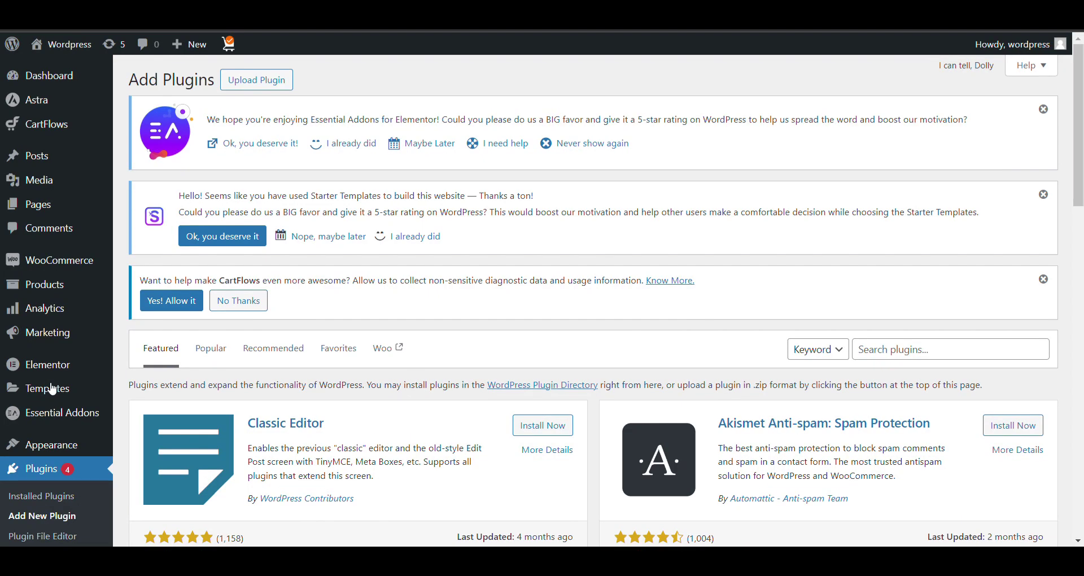
# Search for the Cancel order request plugin and install it from its card
pyautogui.click(960, 353)
pyautogui.write('Repeat Order / Reorder for WooCommerce')
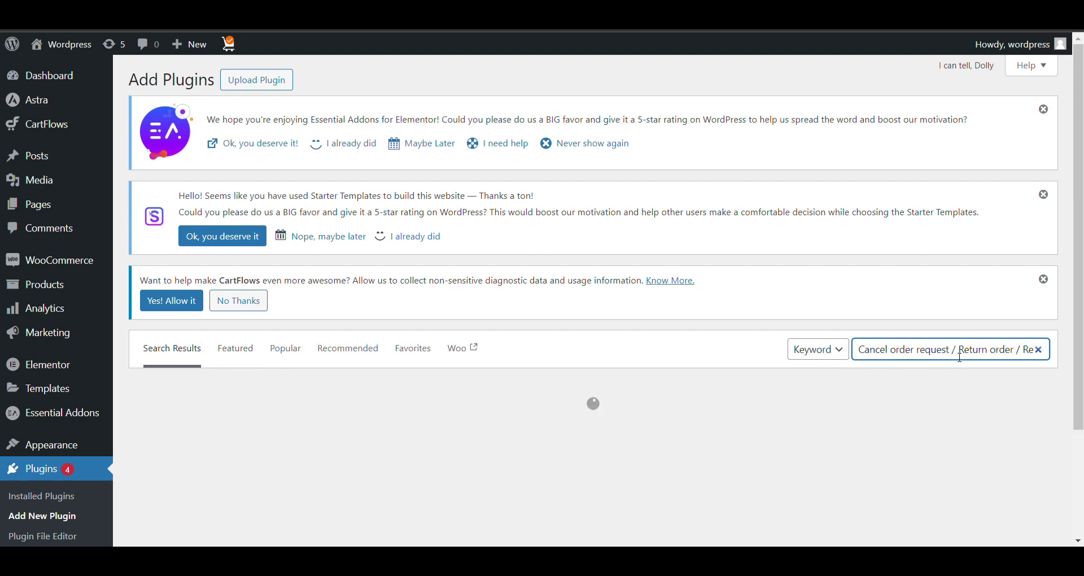
pyautogui.scroll(-1, 784, 369)
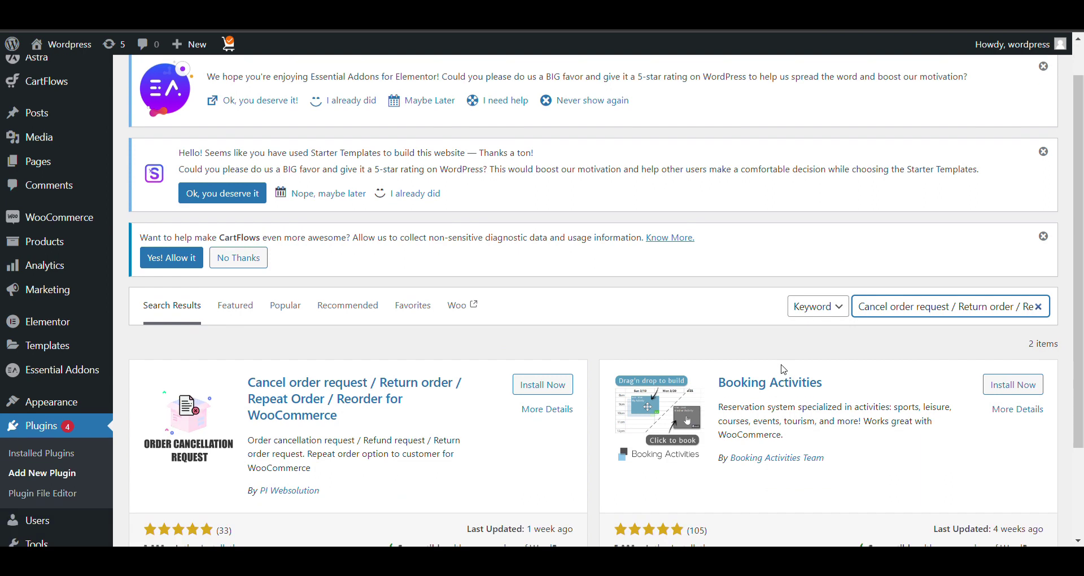
pyautogui.scroll(-3, 784, 369)
pyautogui.click(556, 272)
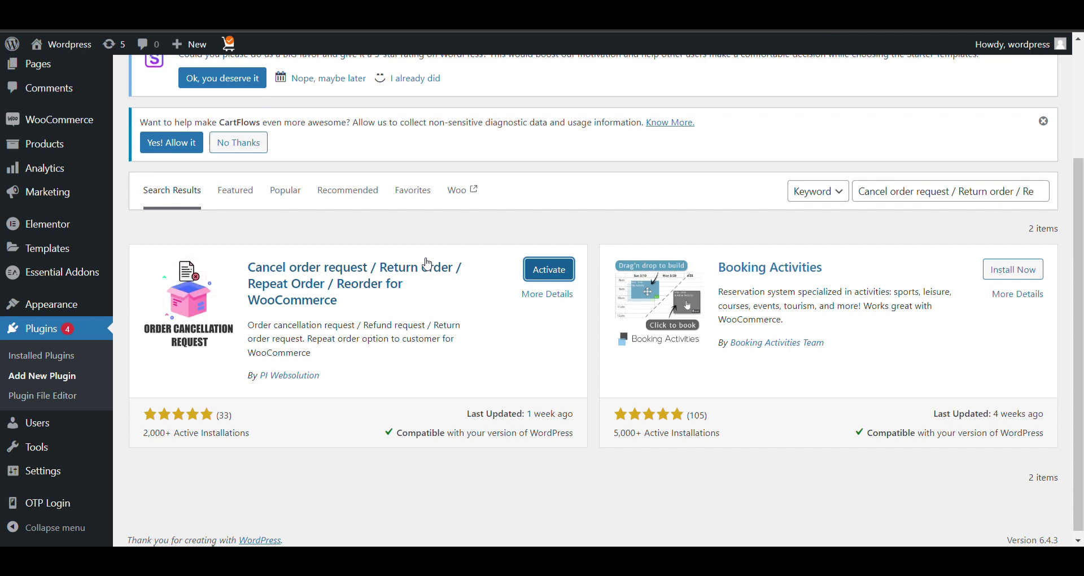
pyautogui.scroll(3, 426, 266)
pyautogui.scroll(-1, 423, 262)
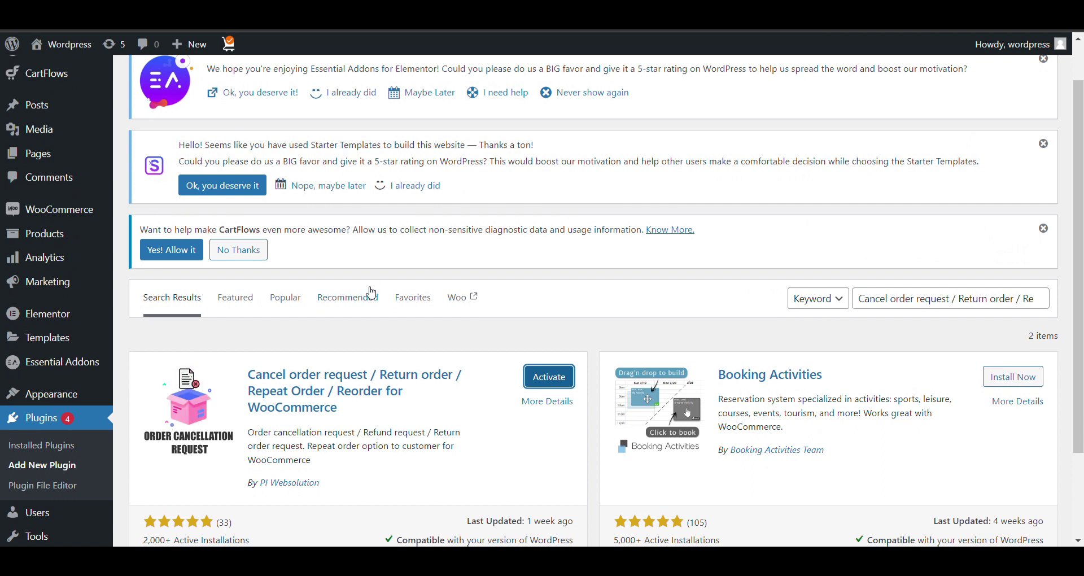
pyautogui.scroll(-1, 371, 293)
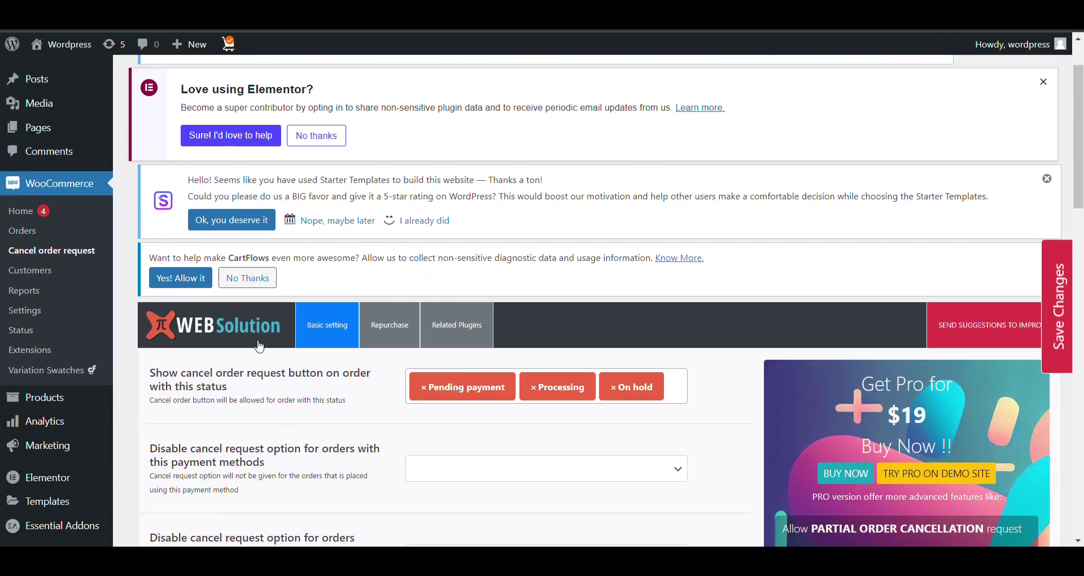
# Remove On hold and Processing from the order statuses allowed for cancel requests
pyautogui.click(419, 385)
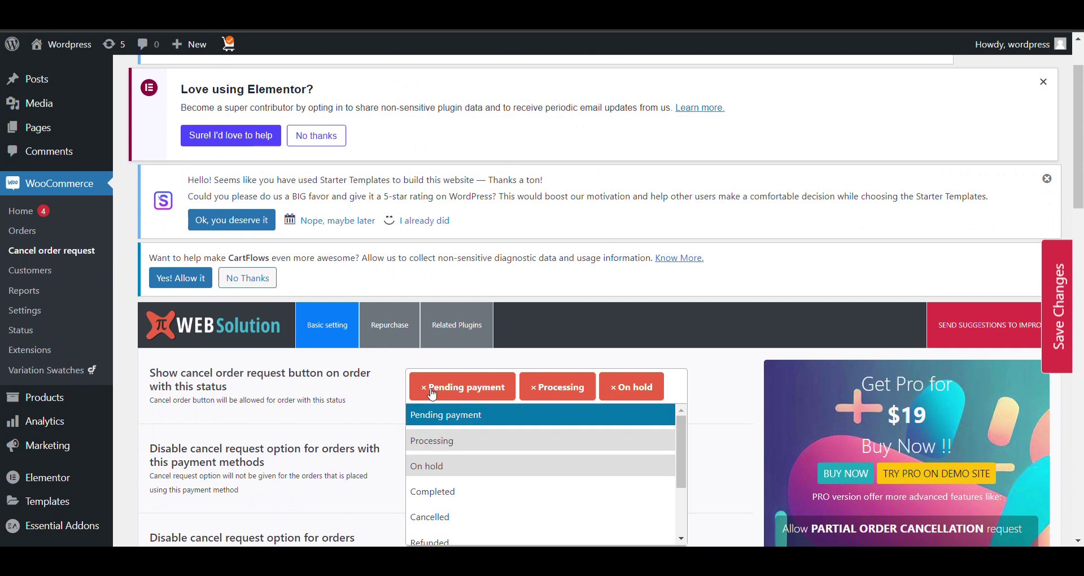
pyautogui.click(428, 387)
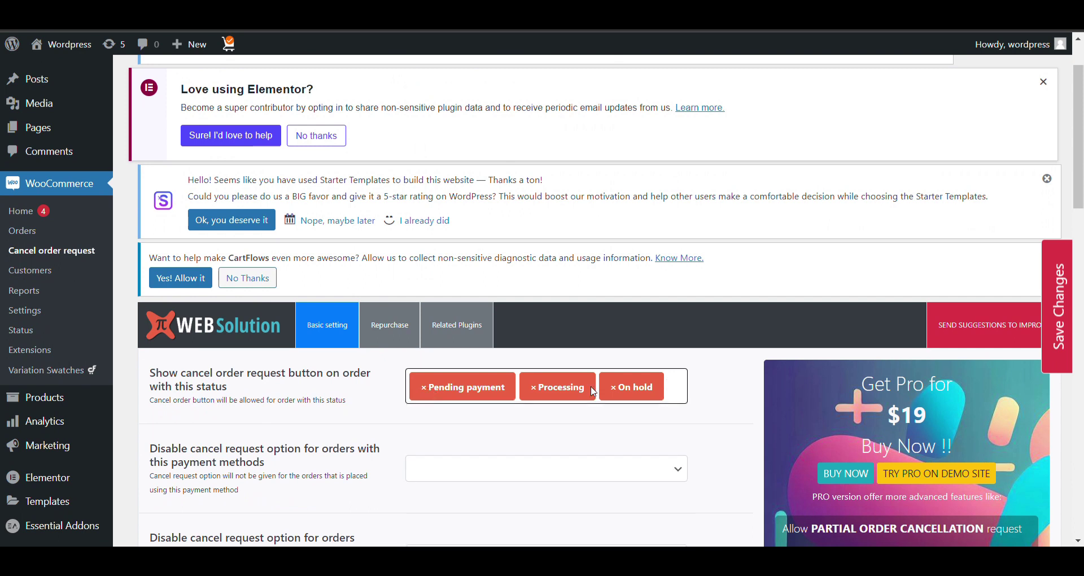
pyautogui.click(620, 391)
pyautogui.click(653, 387)
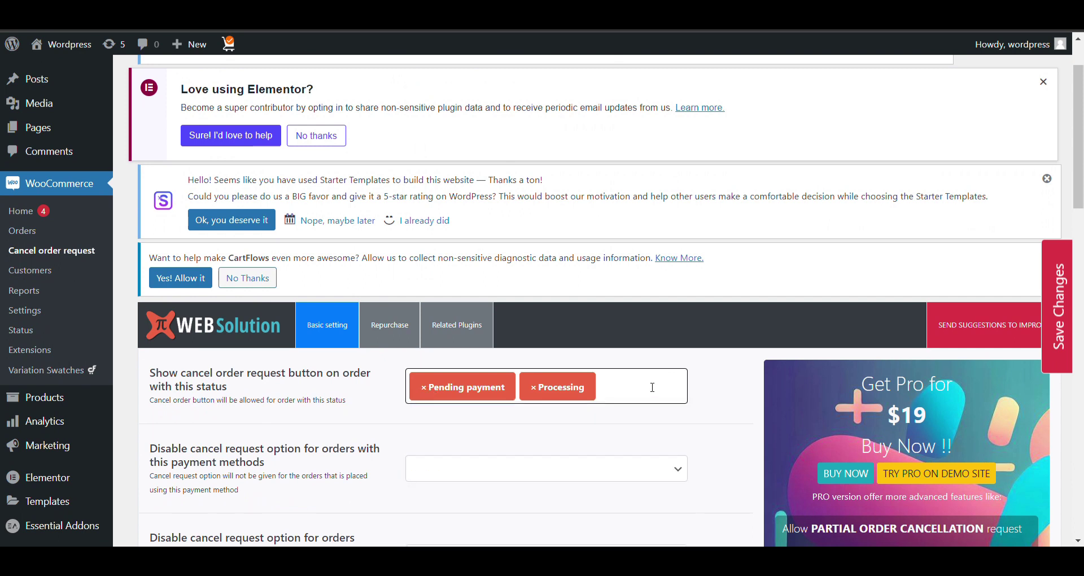
pyautogui.click(653, 387)
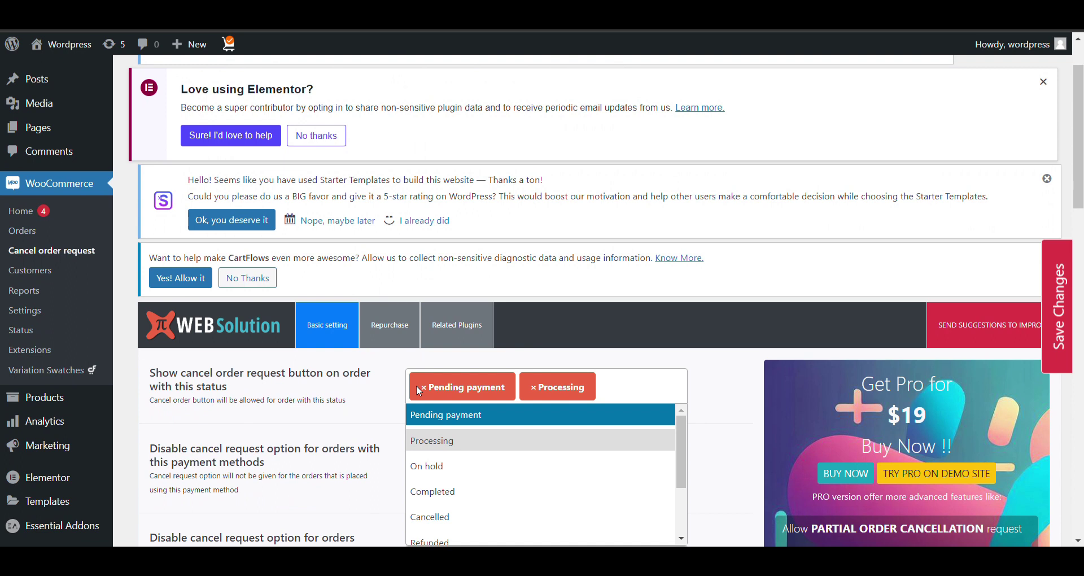
pyautogui.click(535, 390)
pyautogui.scroll(-2, 578, 385)
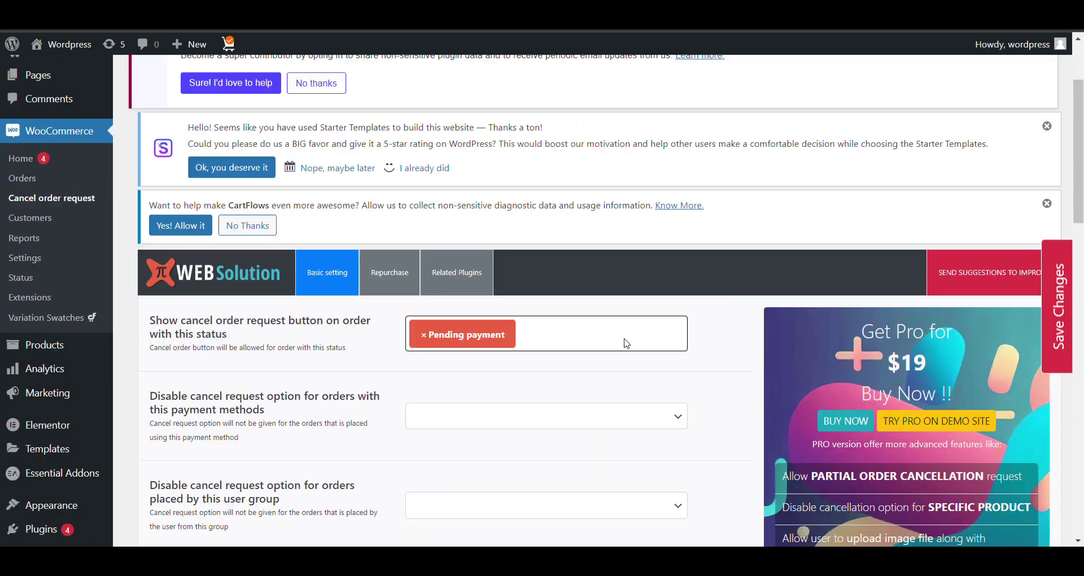
pyautogui.scroll(-1, 625, 343)
# Add Processing and On hold back alongside Pending payment as allowed statuses
pyautogui.click(560, 307)
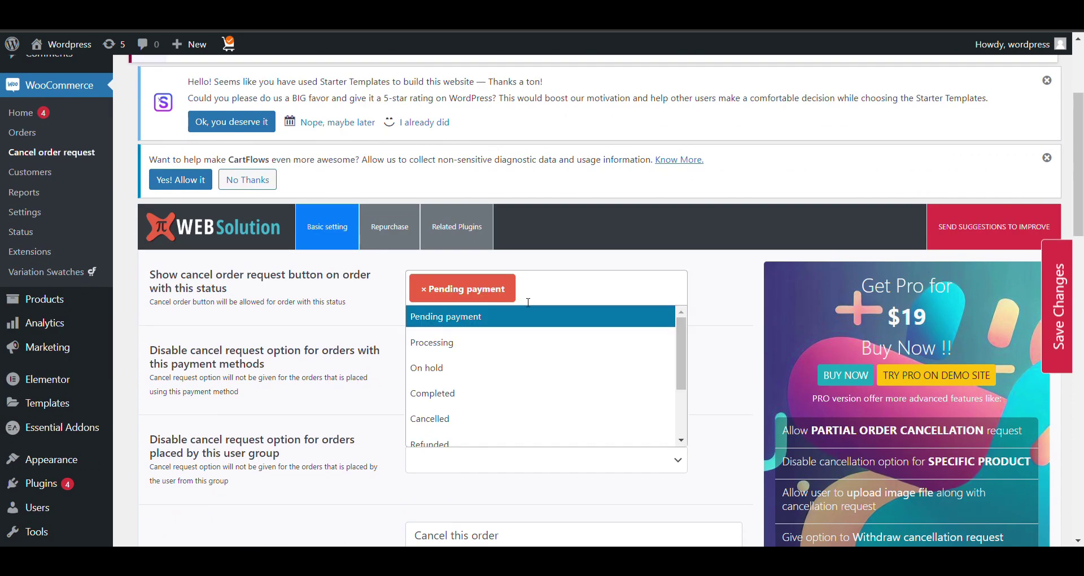
pyautogui.click(447, 341)
pyautogui.click(628, 294)
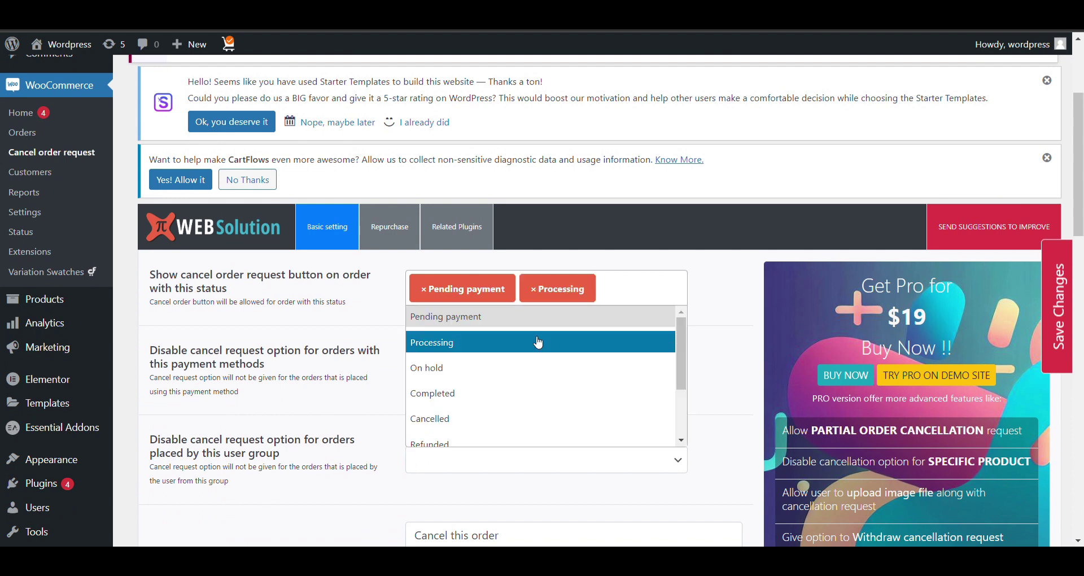
pyautogui.click(477, 368)
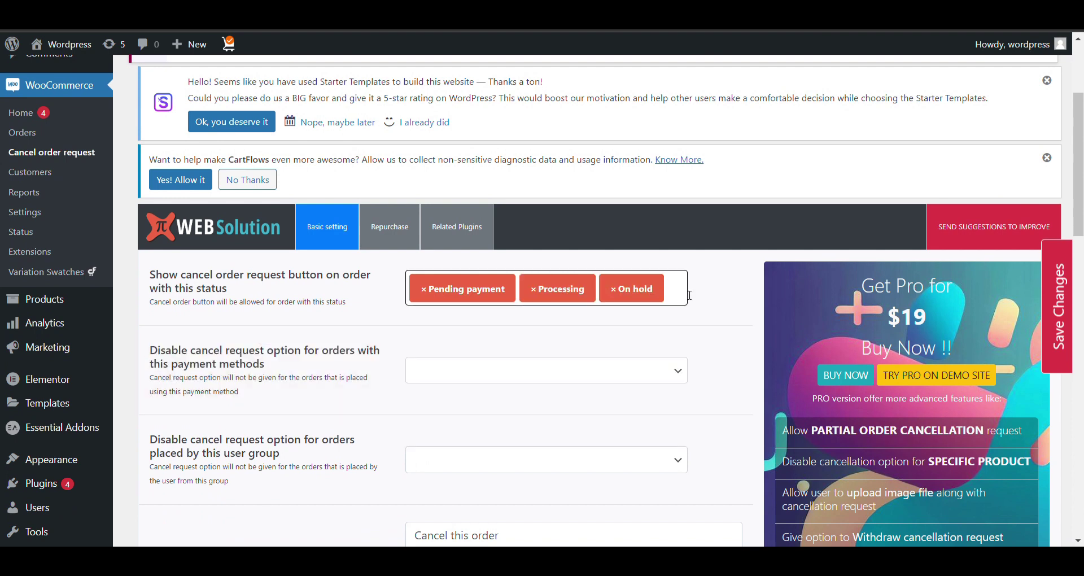
pyautogui.click(689, 296)
pyautogui.scroll(-2, 490, 395)
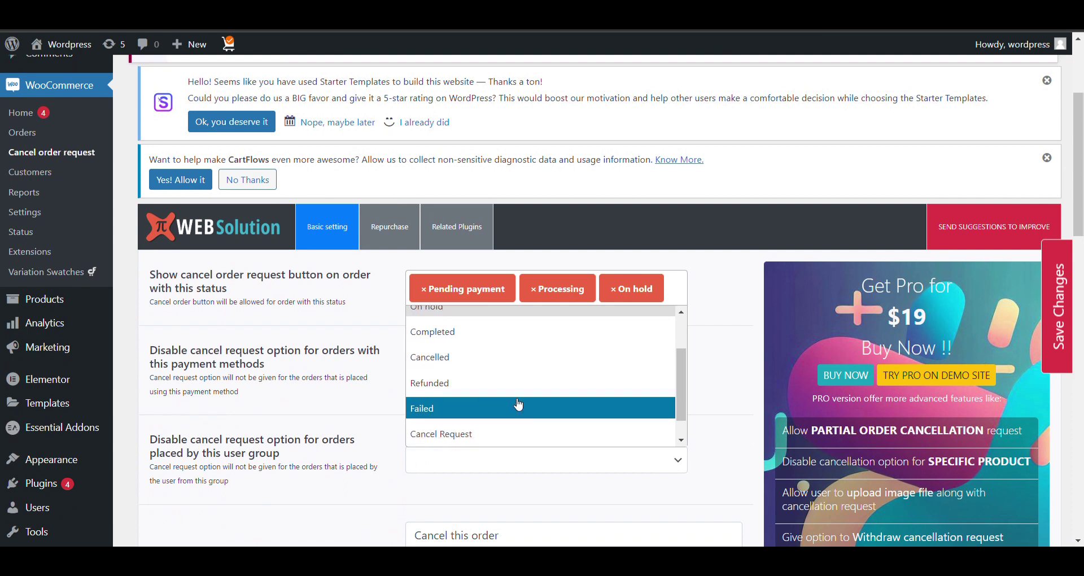
pyautogui.click(729, 277)
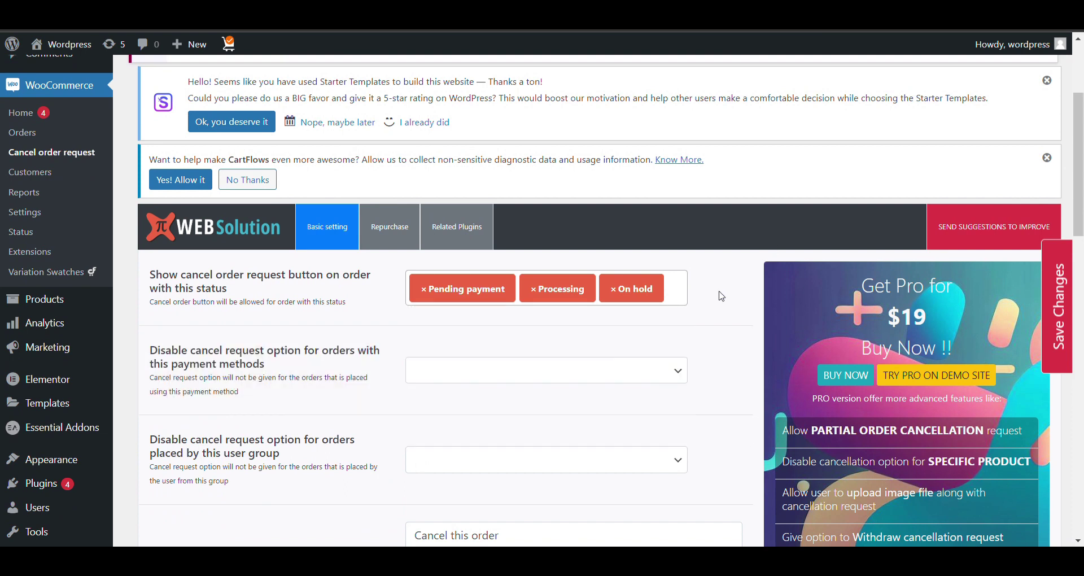
pyautogui.scroll(-1, 586, 405)
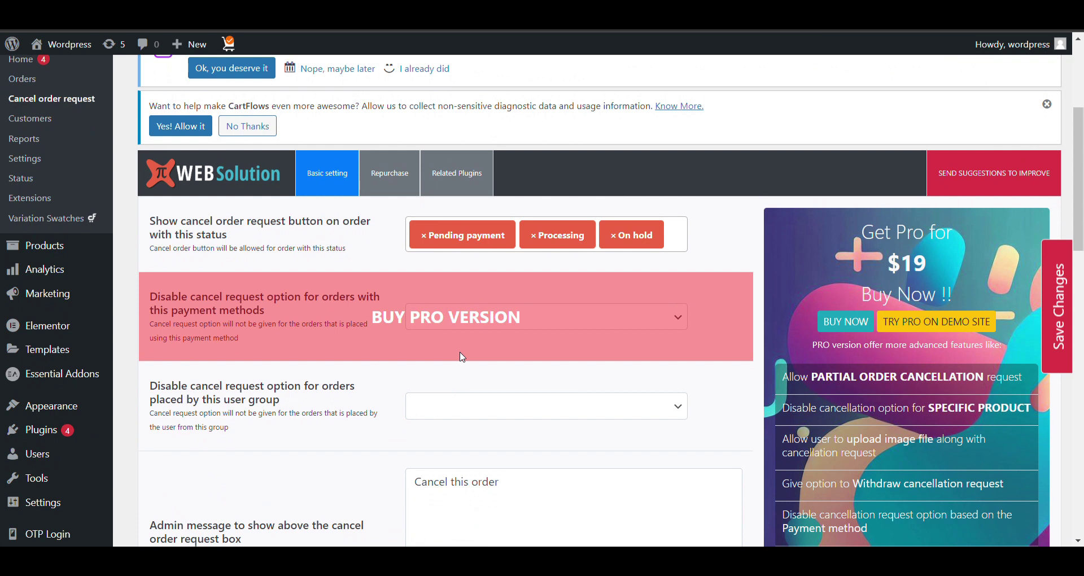
pyautogui.scroll(-2, 462, 357)
# Replace the admin message text with 'Cancel this order'
pyautogui.click(504, 356)
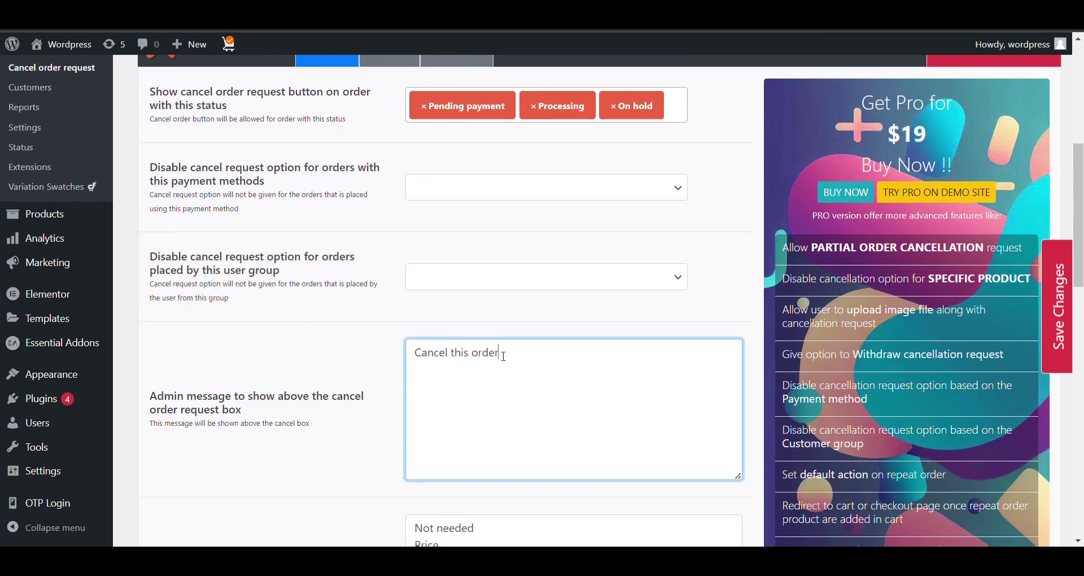
pyautogui.hotkey('ctrl', 'a')
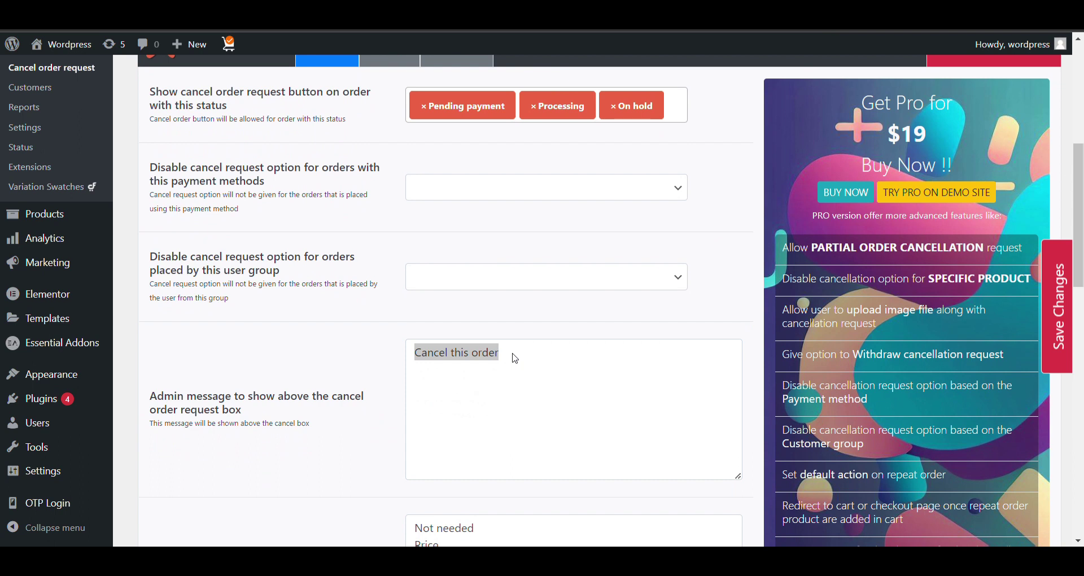
pyautogui.hotkey('alt', 'Tab')
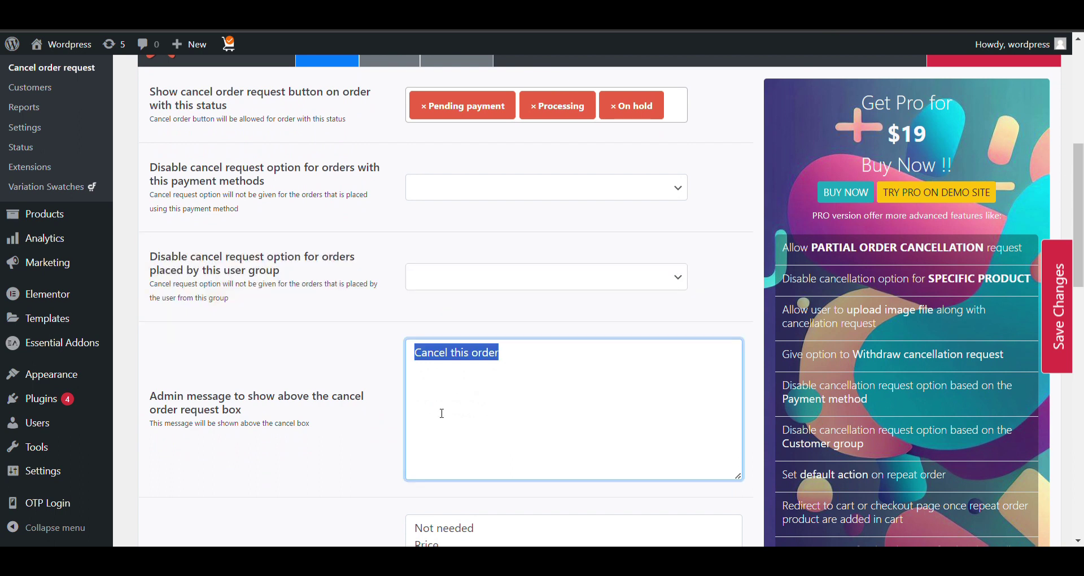
pyautogui.click(464, 387)
pyautogui.click(507, 369)
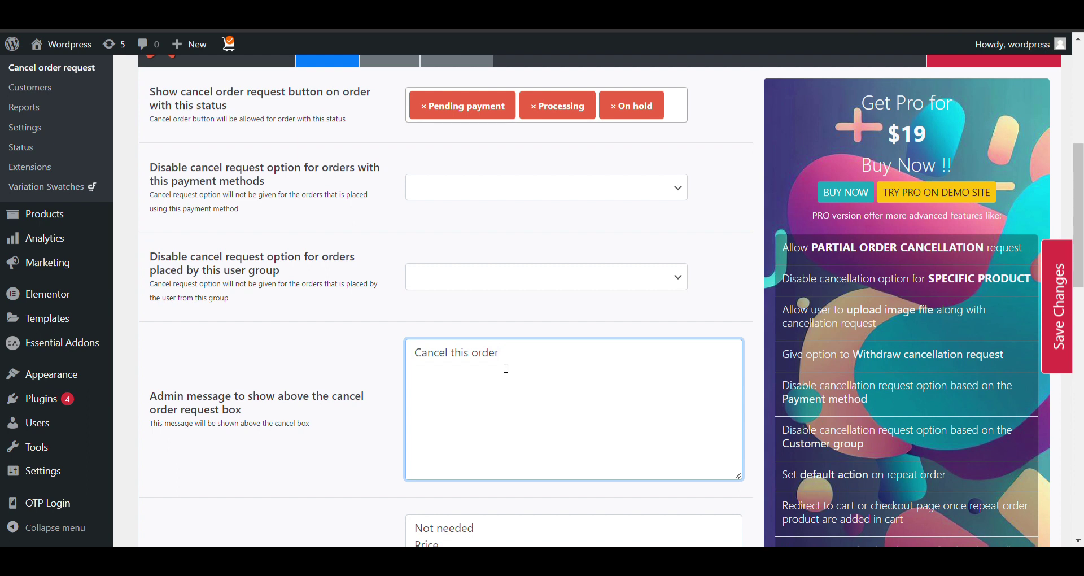
pyautogui.hotkey('ctrl', 'a')
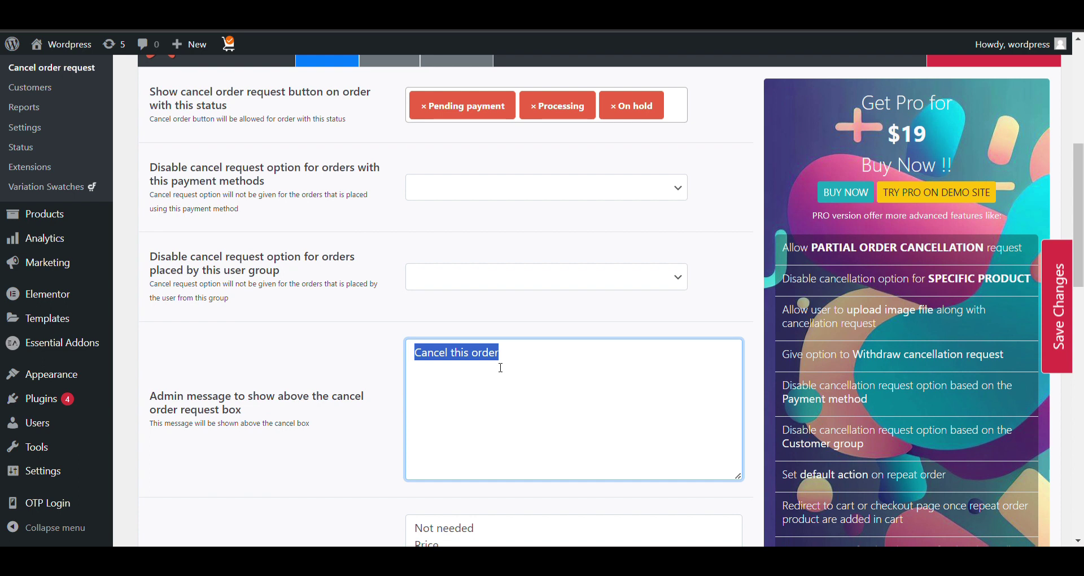
pyautogui.press('BackSpace')
pyautogui.write('C')
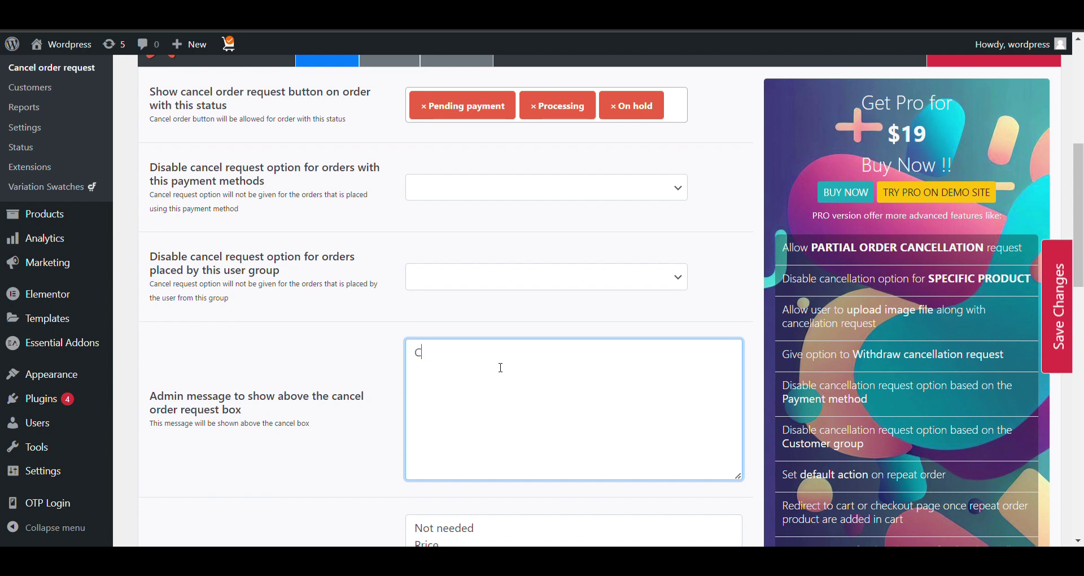
pyautogui.write('an cel this order')
# Replace the predefined reasons with three lines: Not Need any more, Price Issue, Others
pyautogui.click(484, 545)
pyautogui.hotkey('ctrl', 'a')
pyautogui.press('BackSpace')
pyautogui.scroll(1, 531, 471)
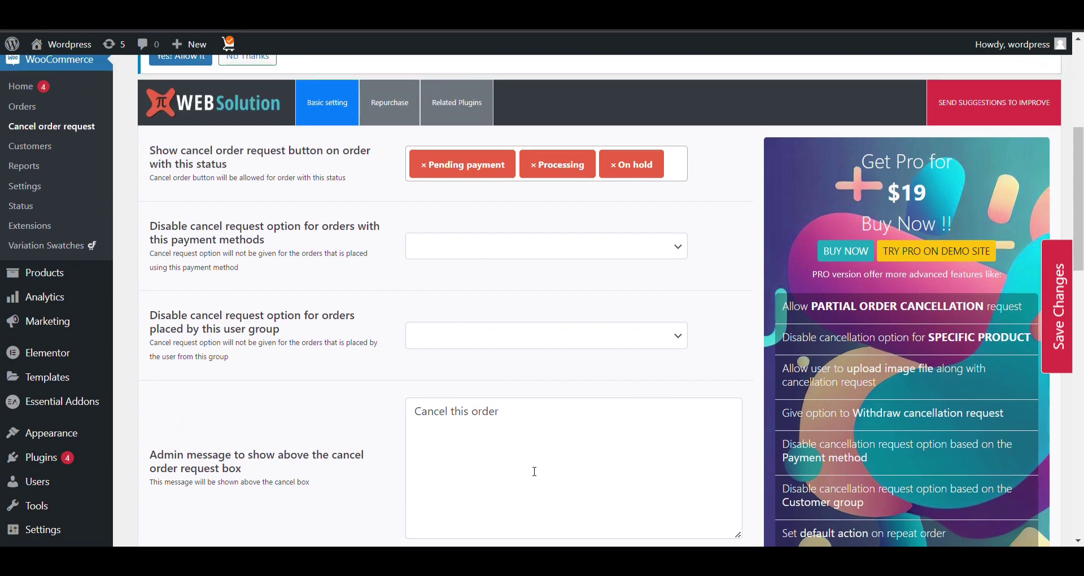
pyautogui.scroll(-3, 535, 471)
pyautogui.write('Not Nee')
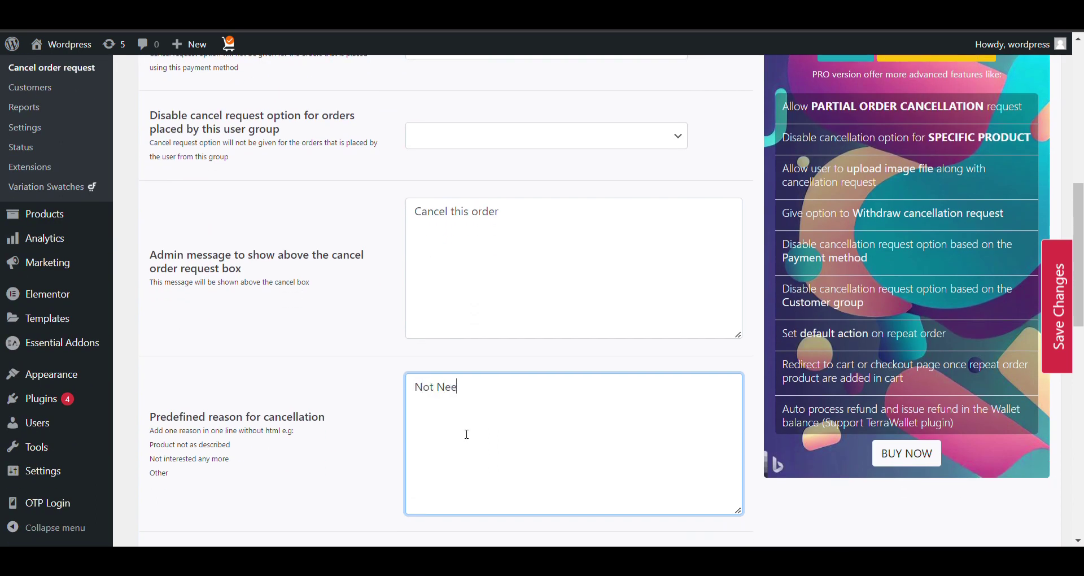
pyautogui.write('d any more')
pyautogui.press('Return')
pyautogui.write('PRod')
pyautogui.press('BackSpace')
pyautogui.press('BackSpace')
pyautogui.write('r')
pyautogui.press('BackSpace')
pyautogui.press('BackSpace')
pyautogui.write('rice Issue')
pyautogui.press('Return')
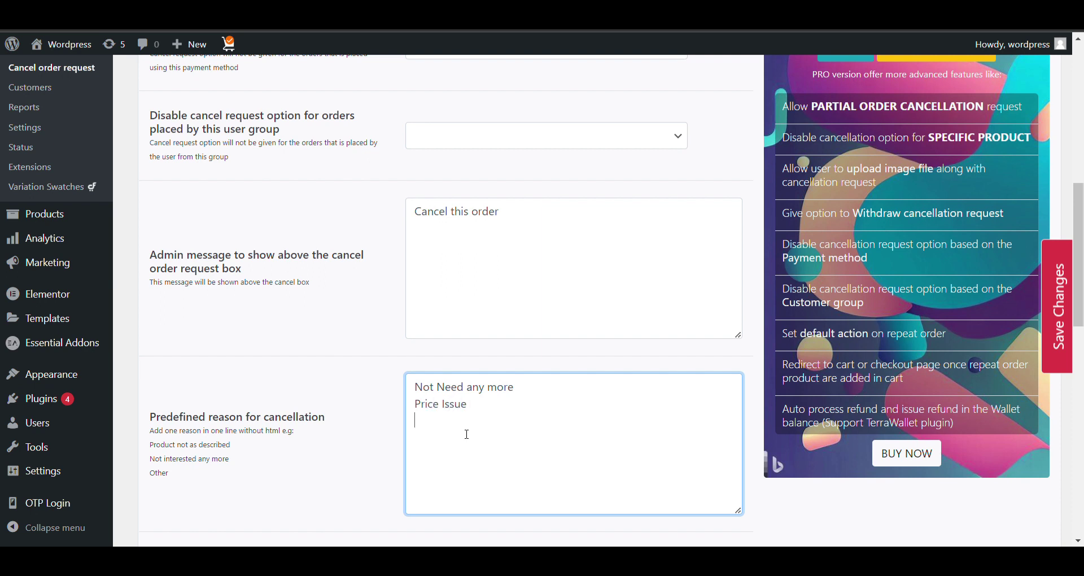
pyautogui.write('Others')
pyautogui.scroll(-3, 495, 382)
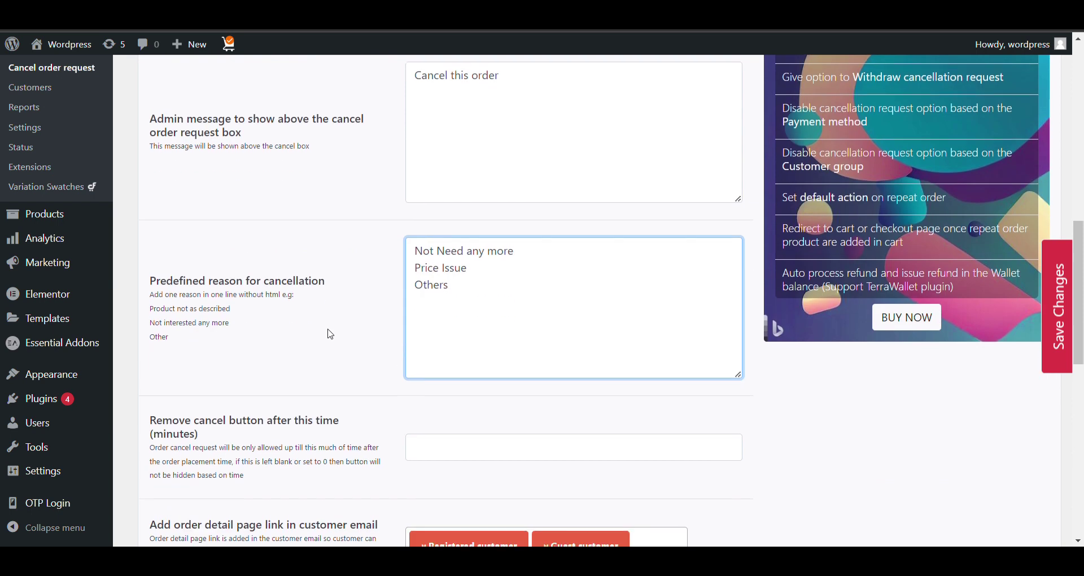
pyautogui.scroll(-1, 339, 350)
# Clear the 0.5 value from the 'Remove cancel button after this time (minutes)' field
pyautogui.click(458, 389)
pyautogui.scroll(1, 456, 390)
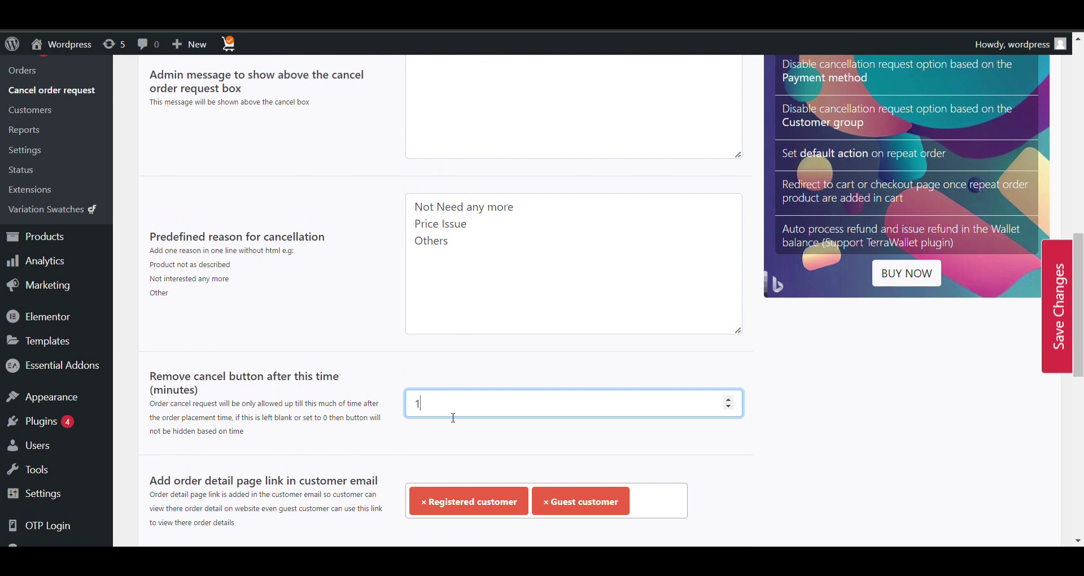
pyautogui.write('60')
pyautogui.click(488, 368)
pyautogui.click(466, 408)
pyautogui.click(436, 448)
pyautogui.doubleClick(482, 410)
pyautogui.press('BackSpace')
pyautogui.scroll(-3, 482, 410)
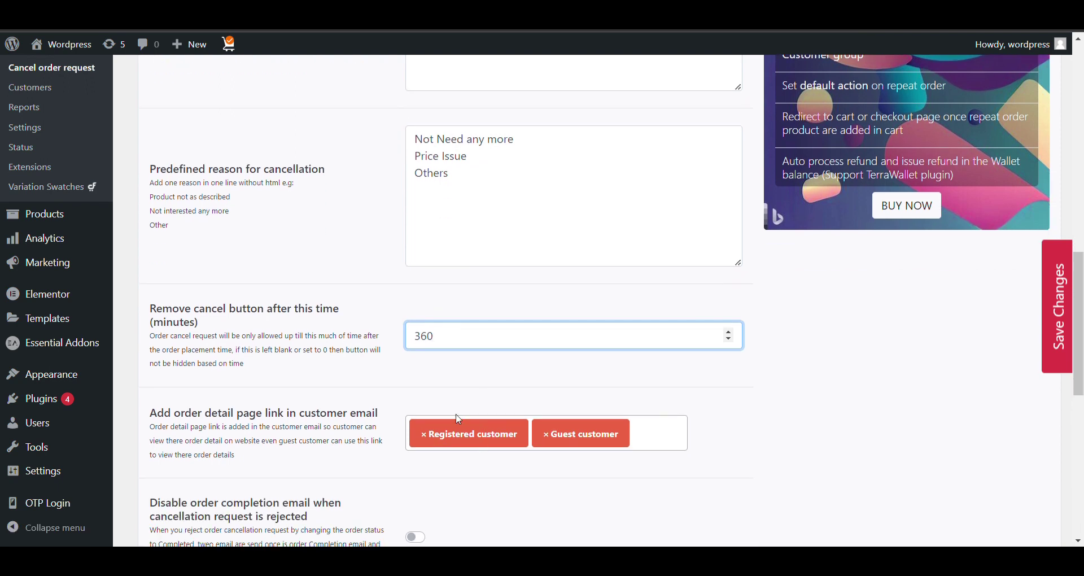
pyautogui.scroll(-4, 345, 436)
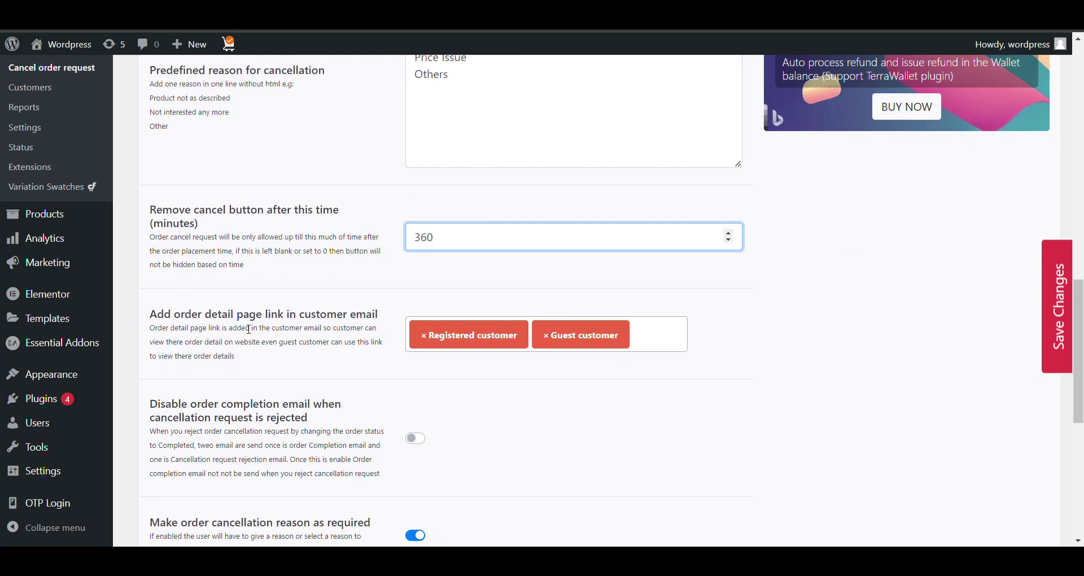
pyautogui.scroll(-2, 247, 330)
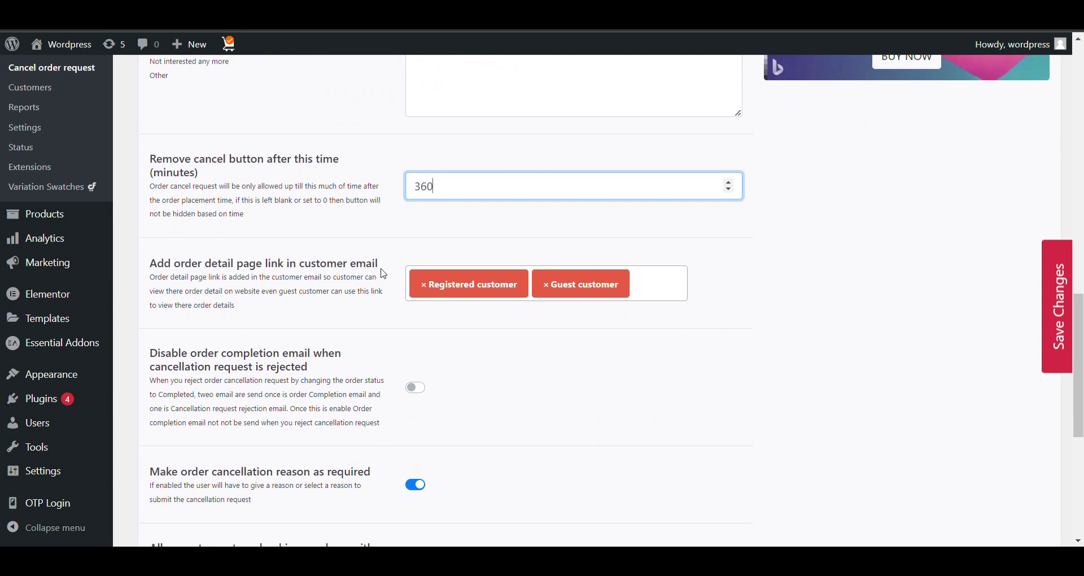
pyautogui.scroll(-5, 404, 320)
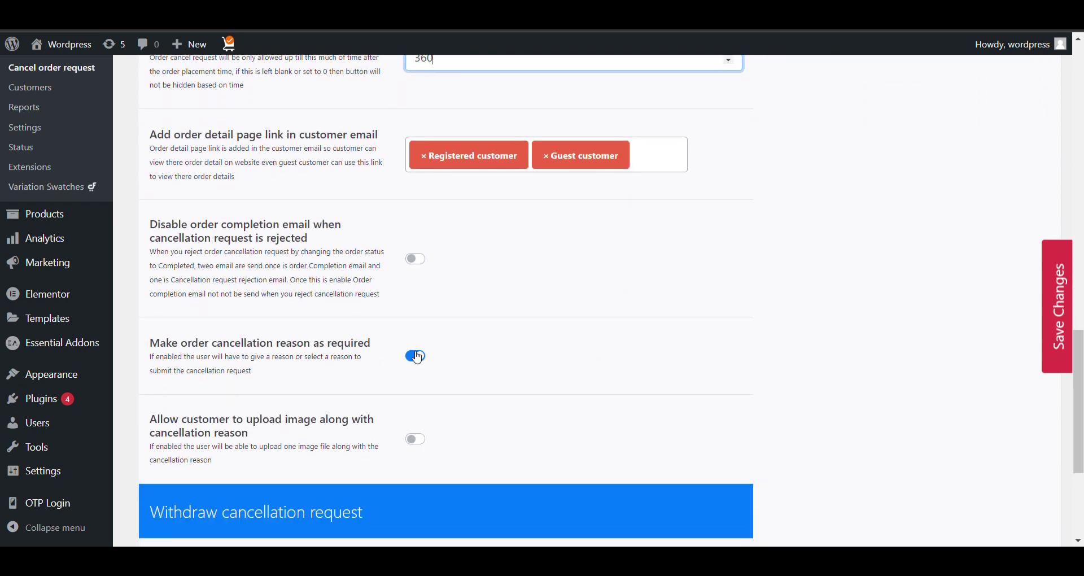
pyautogui.click(416, 356)
pyautogui.moveTo(151, 350); pyautogui.dragTo(381, 350)
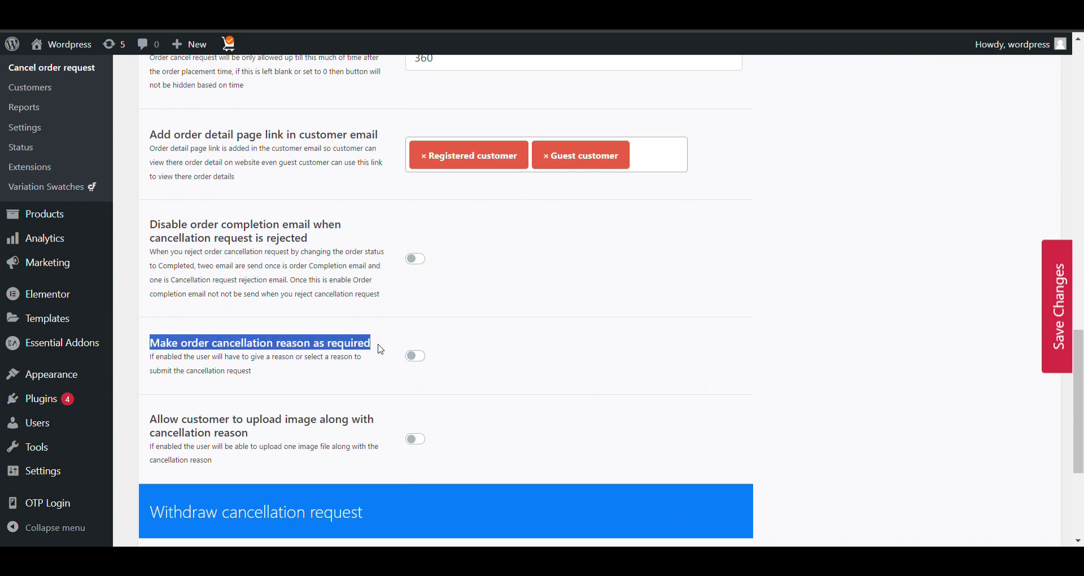
pyautogui.scroll(5, 418, 357)
pyautogui.scroll(-2, 478, 234)
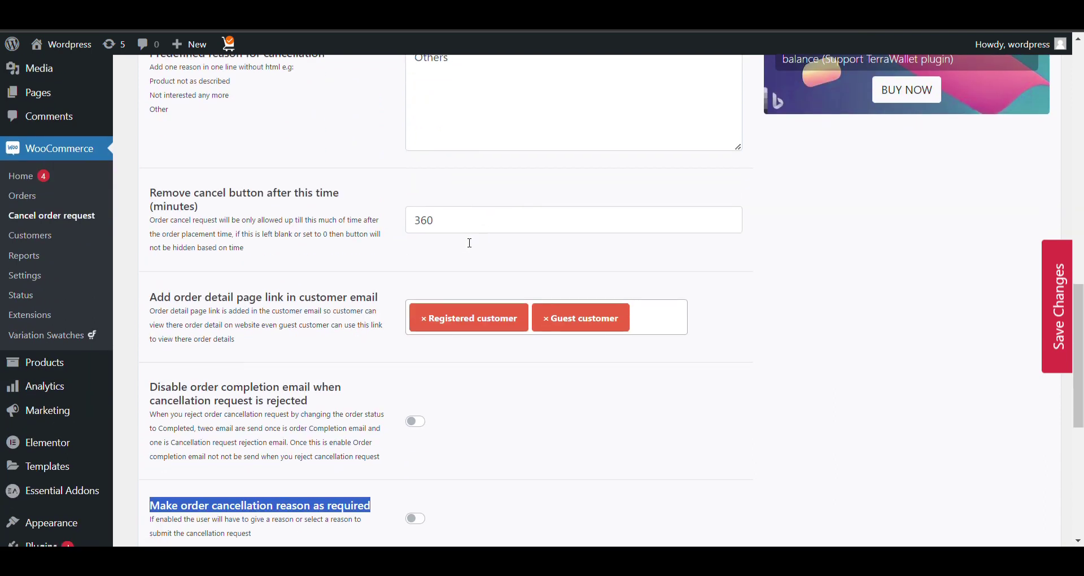
pyautogui.click(417, 477)
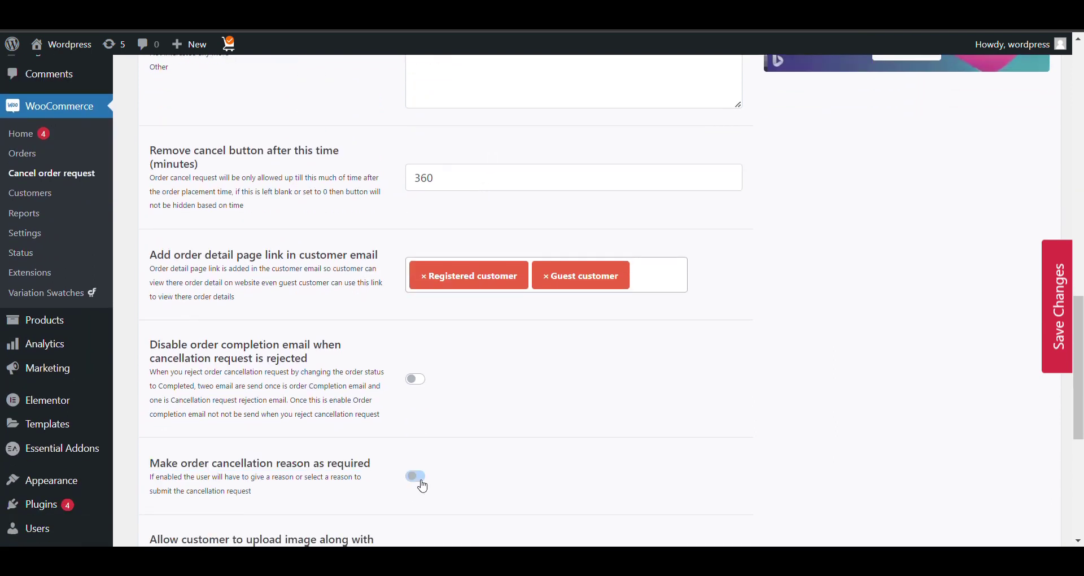
pyautogui.scroll(-3, 414, 426)
pyautogui.scroll(-2, 414, 427)
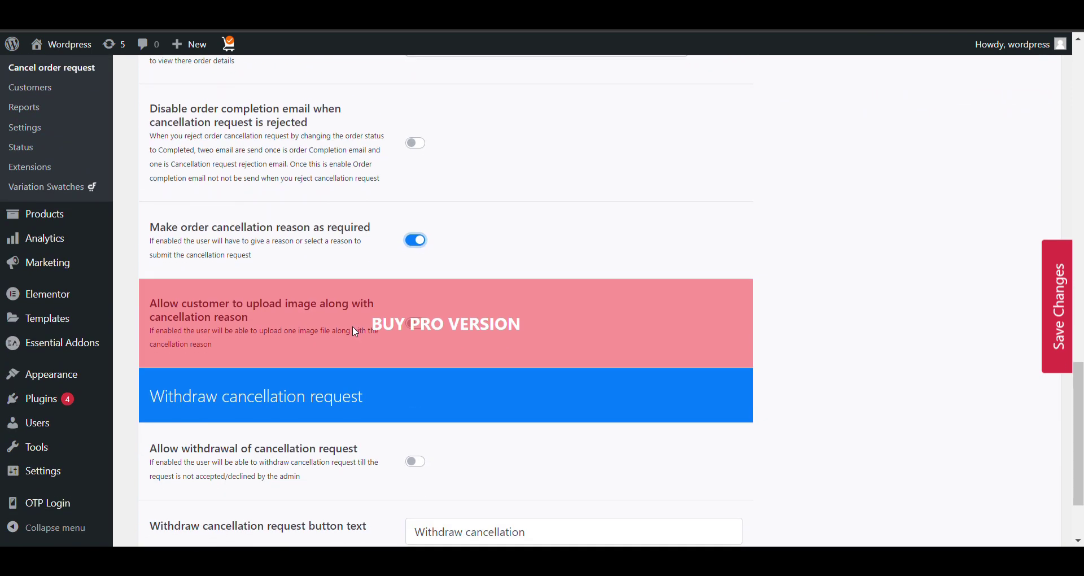
pyautogui.scroll(-2, 402, 287)
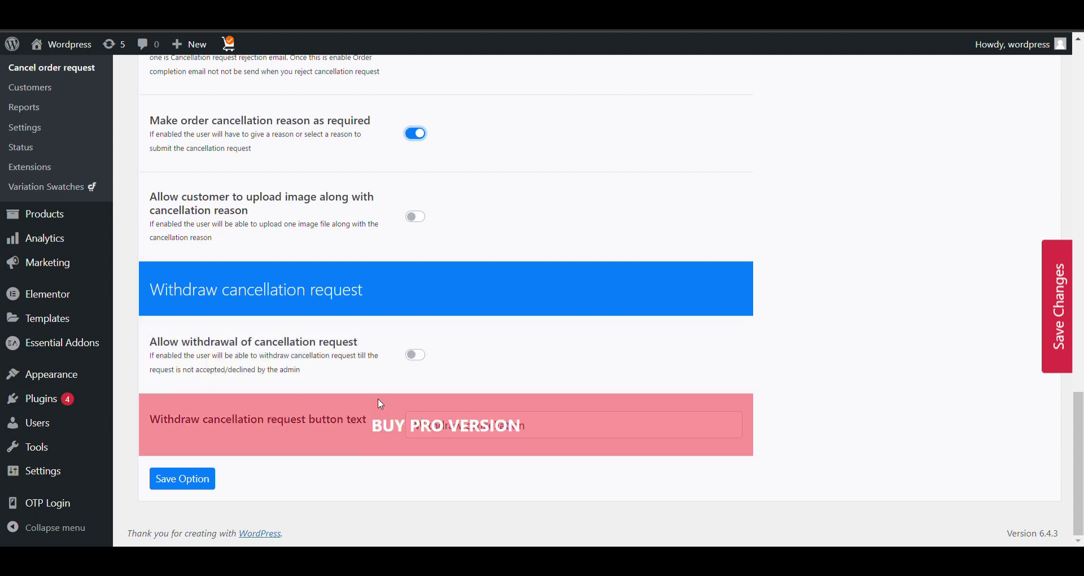
# Save the cancel order request options and visit the store's front-end homepage
pyautogui.click(171, 479)
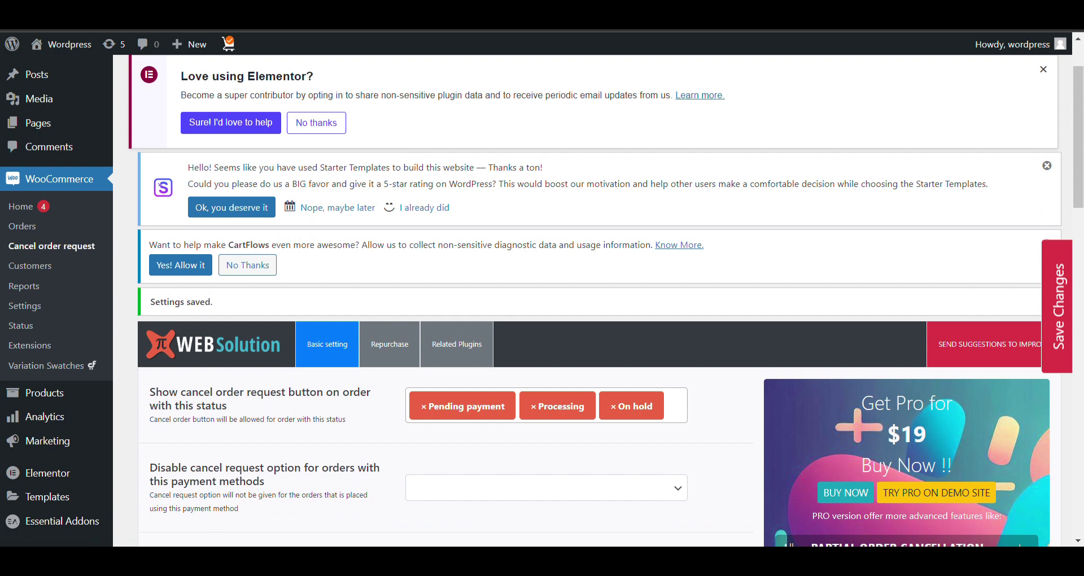
pyautogui.scroll(-15, 214, 345)
pyautogui.moveTo(84, 48)
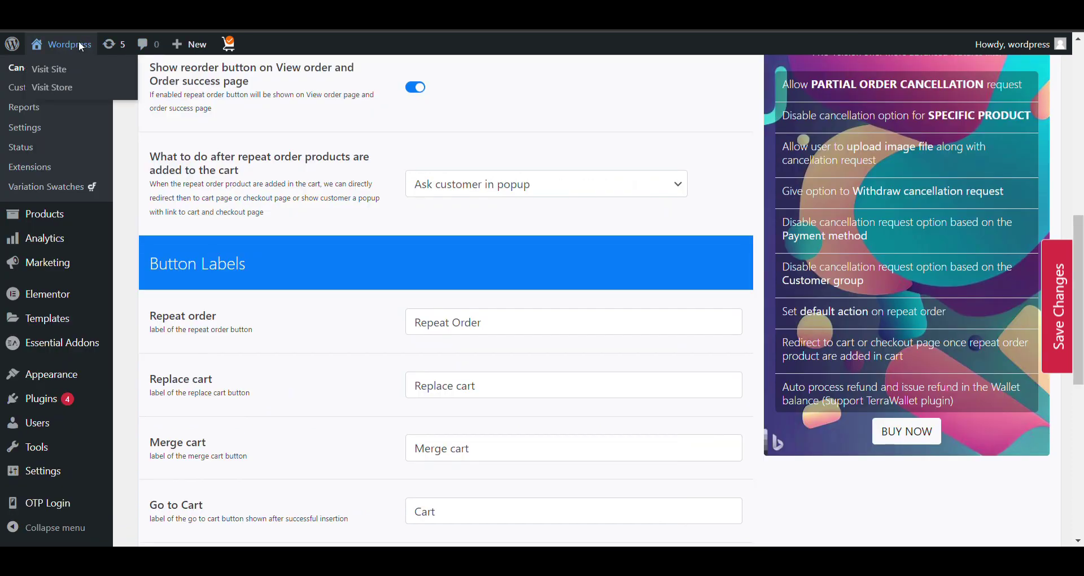
pyautogui.click(81, 45)
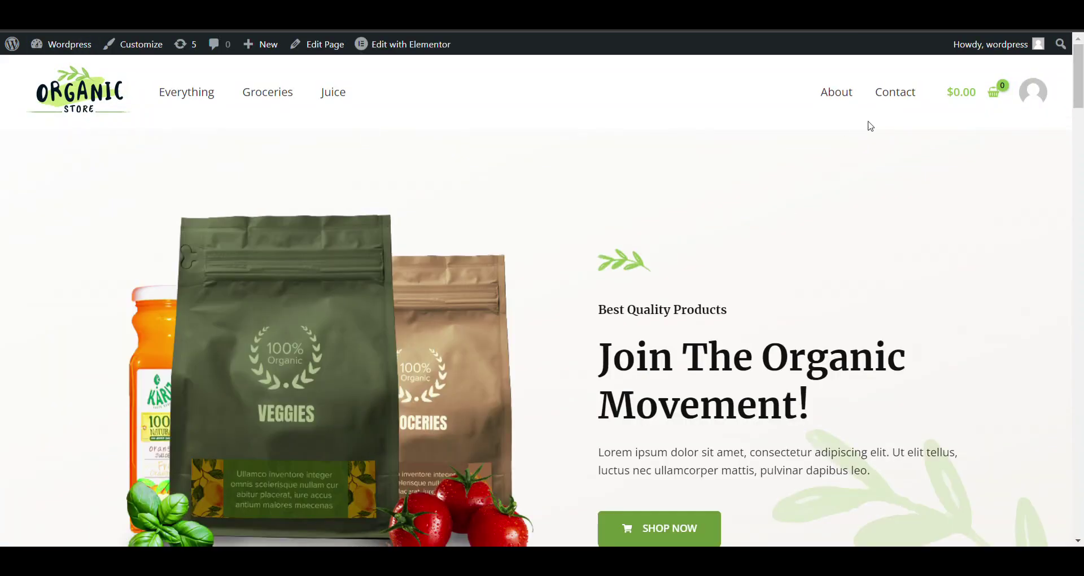
# Add Hand Sanitizer ($15.00) to the cart and view it in the Shopping Cart panel
pyautogui.scroll(-15, 666, 333)
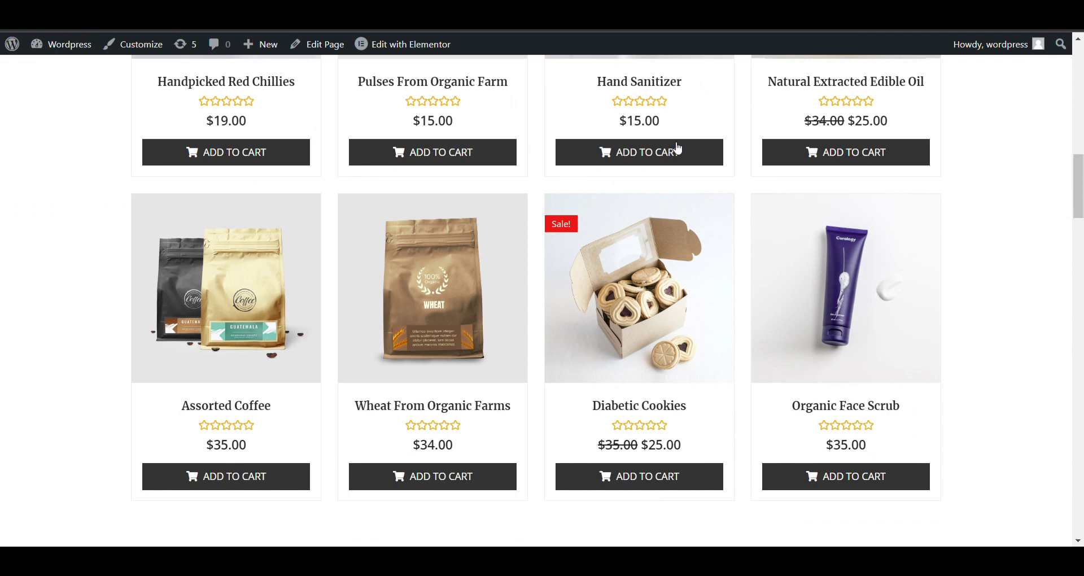
pyautogui.click(674, 150)
pyautogui.scroll(6, 743, 181)
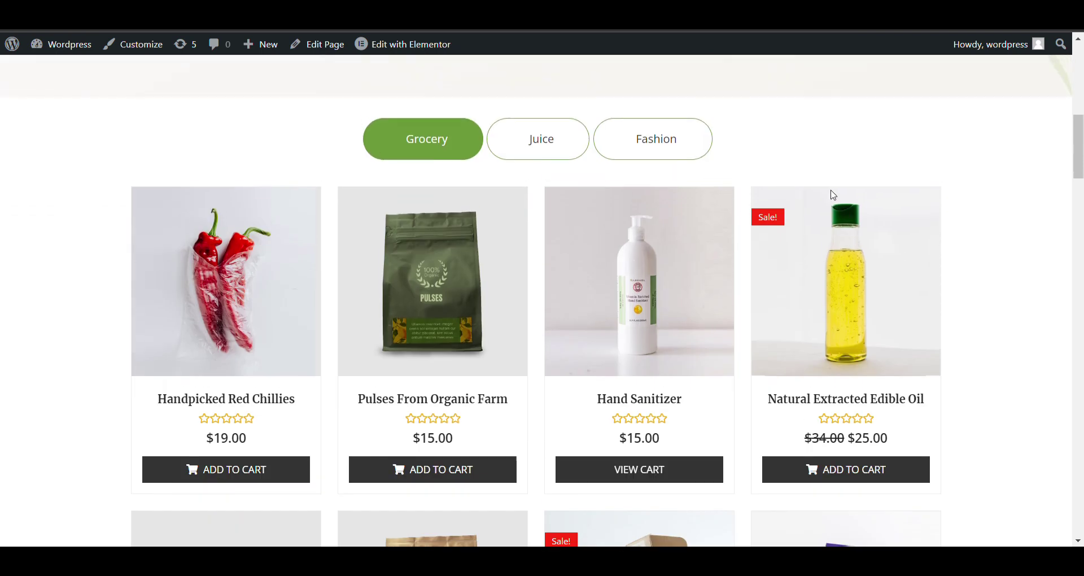
pyautogui.scroll(8, 833, 195)
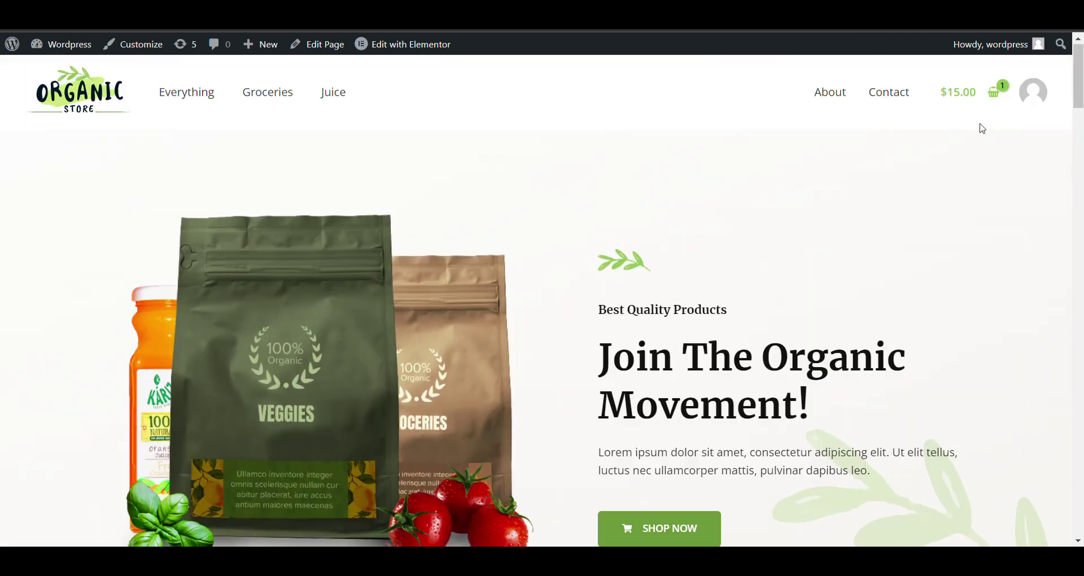
pyautogui.click(992, 100)
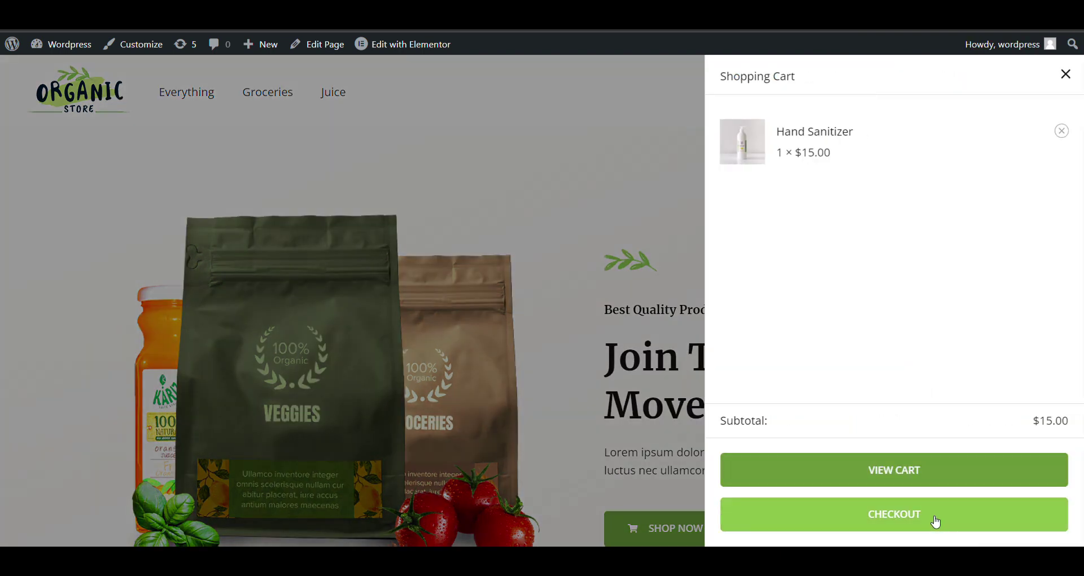
# Edit the checkout first and last name fields and place the $15.00 cash-on-delivery order
pyautogui.write('esting')
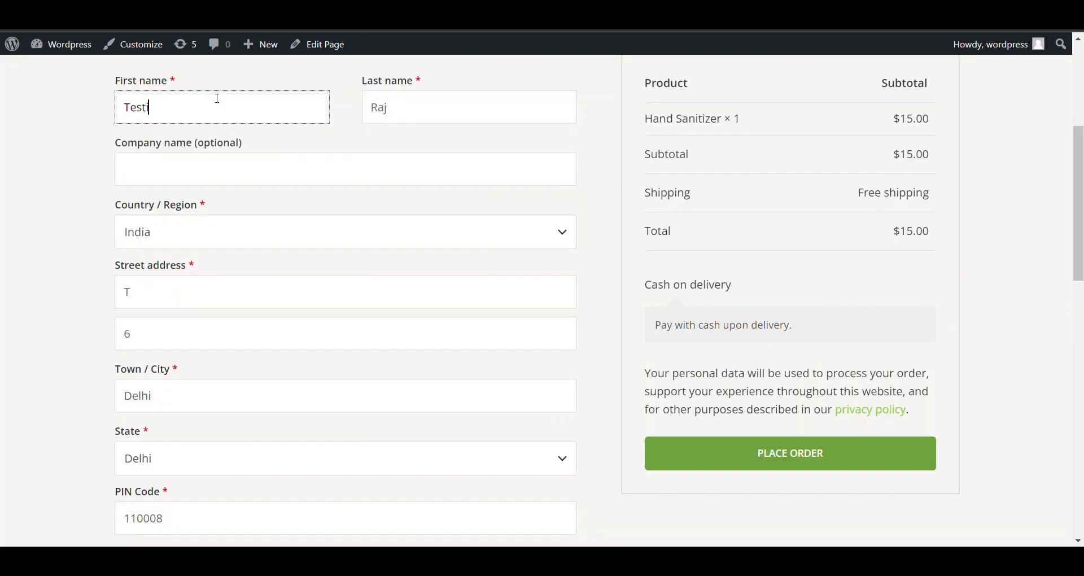
pyautogui.click(400, 105)
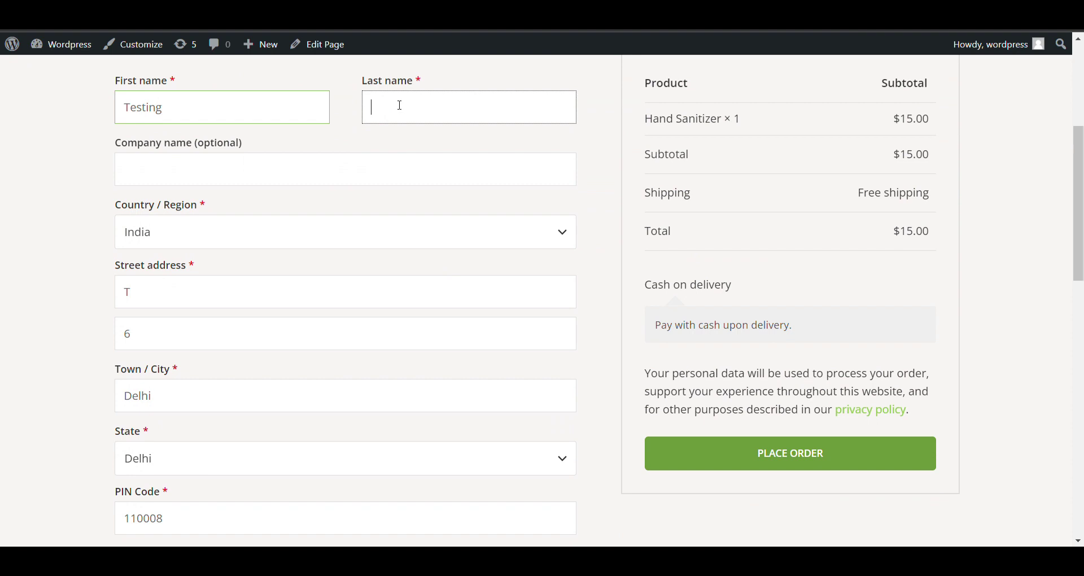
pyautogui.press('BackSpace')
pyautogui.press('BackSpace')
pyautogui.press('BackSpace')
pyautogui.write('1')
pyautogui.scroll(-1, 410, 150)
pyautogui.click(710, 412)
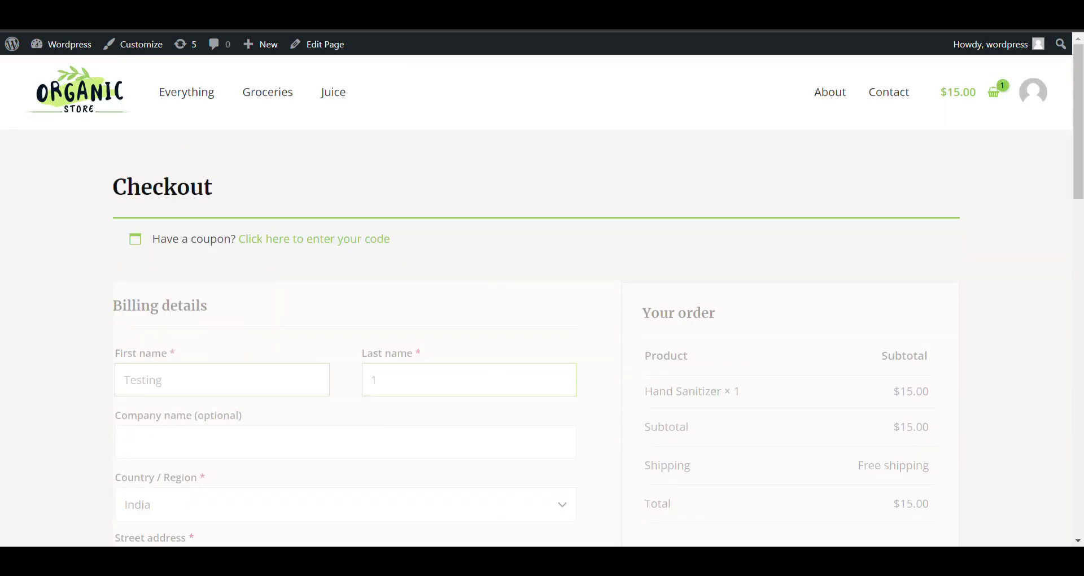
# Go to the My account page by entering its localhost/wordpress address
pyautogui.hotkey('ctrl', 'l')
pyautogui.write('localhost/wordpress/m')
pyautogui.press('Return')
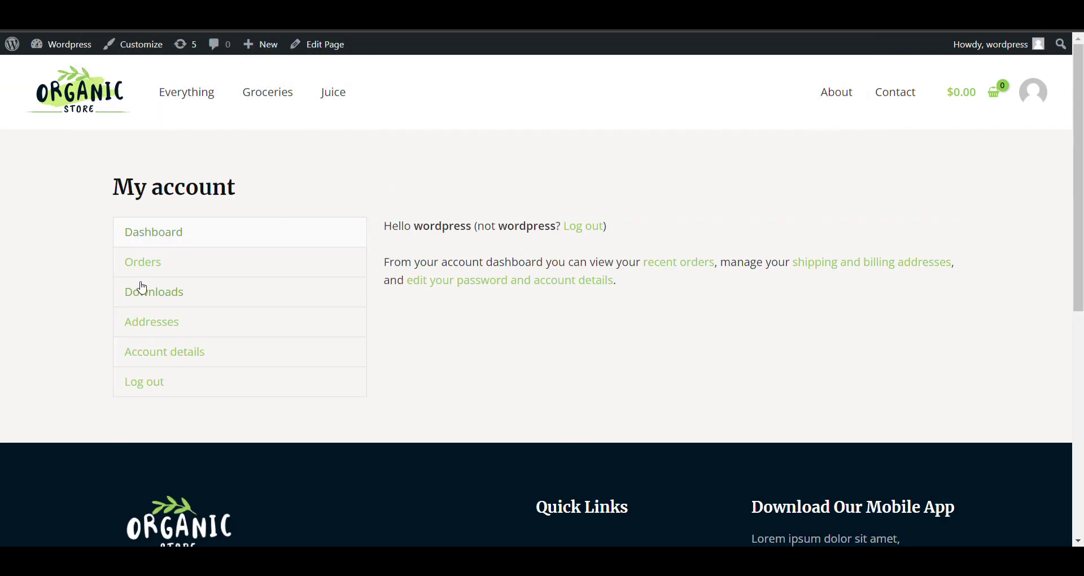
# From the account's Orders list, open the cancellation request form for order #5524
pyautogui.click(237, 259)
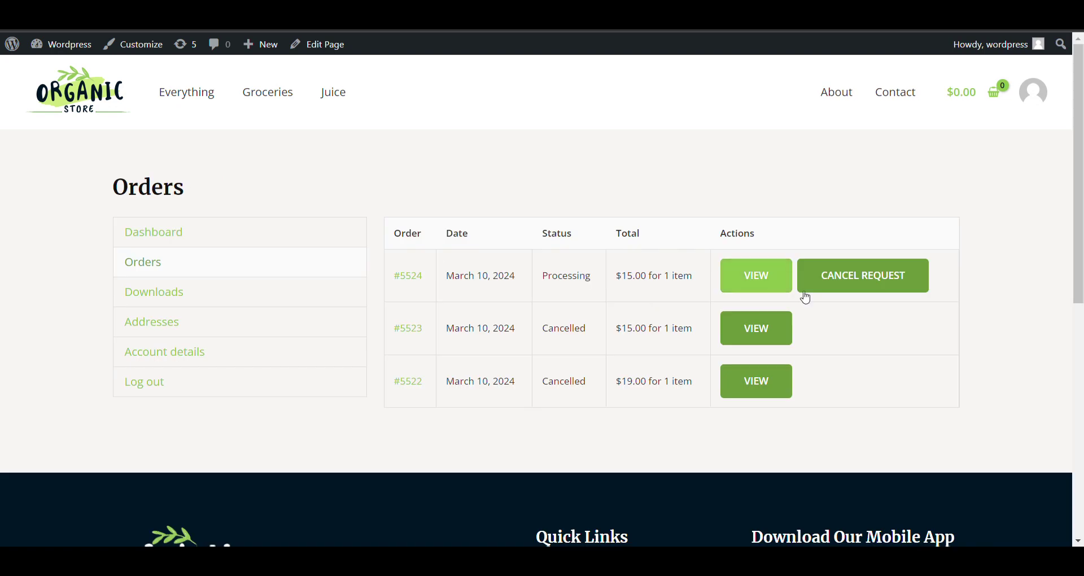
pyautogui.click(873, 282)
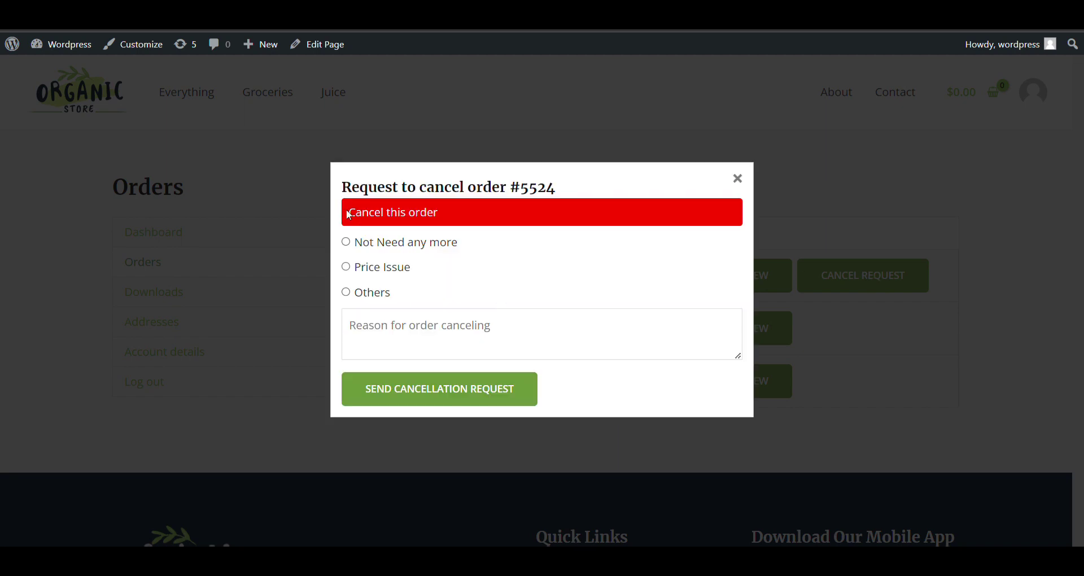
# Choose Others as order #5524's cancellation reason and send the cancellation request
pyautogui.moveTo(348, 214); pyautogui.dragTo(439, 217)
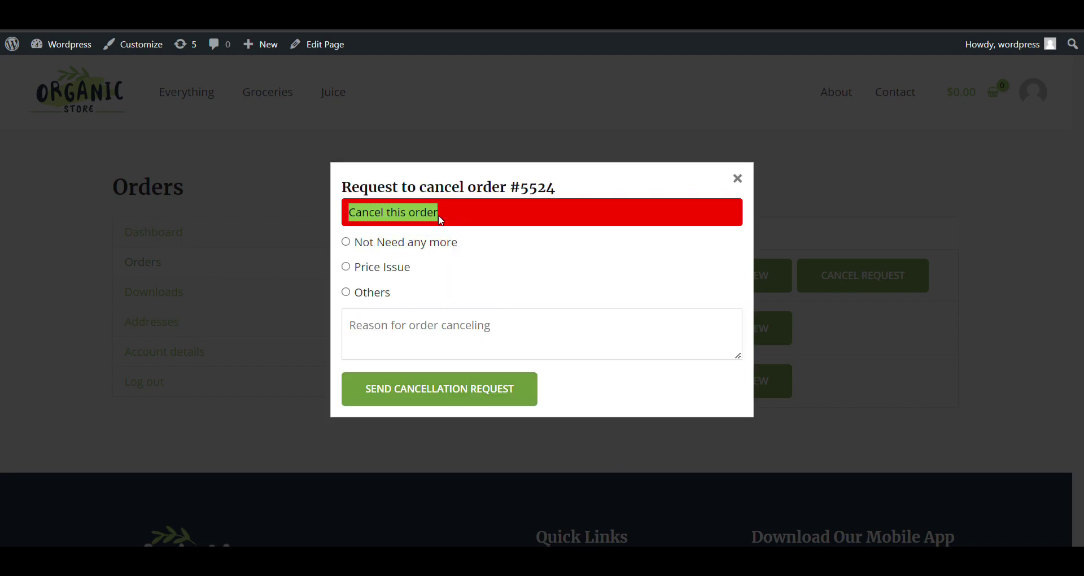
pyautogui.click(350, 241)
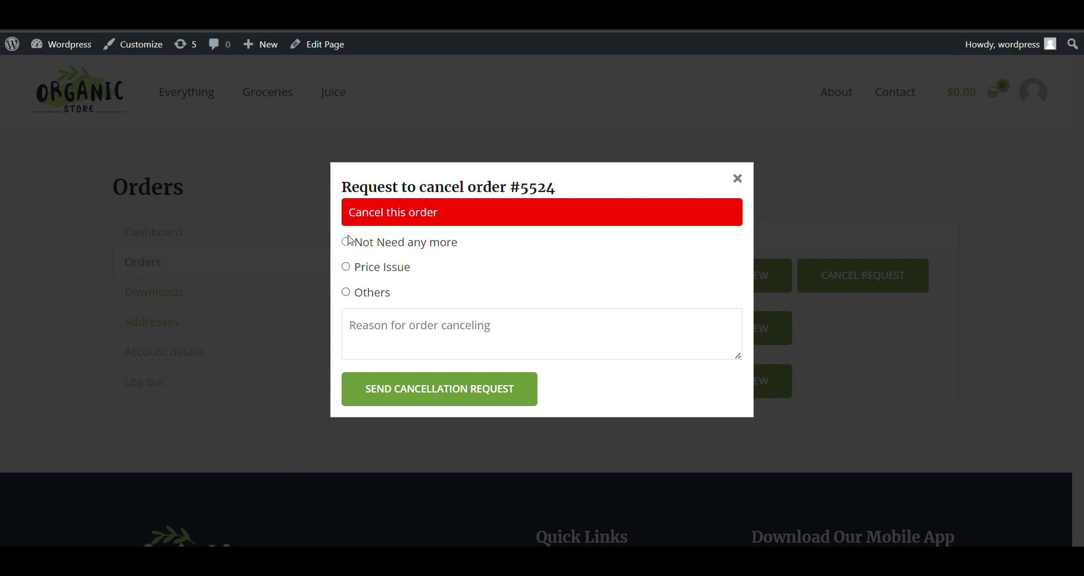
pyautogui.click(350, 270)
pyautogui.click(346, 242)
pyautogui.click(346, 292)
pyautogui.click(397, 391)
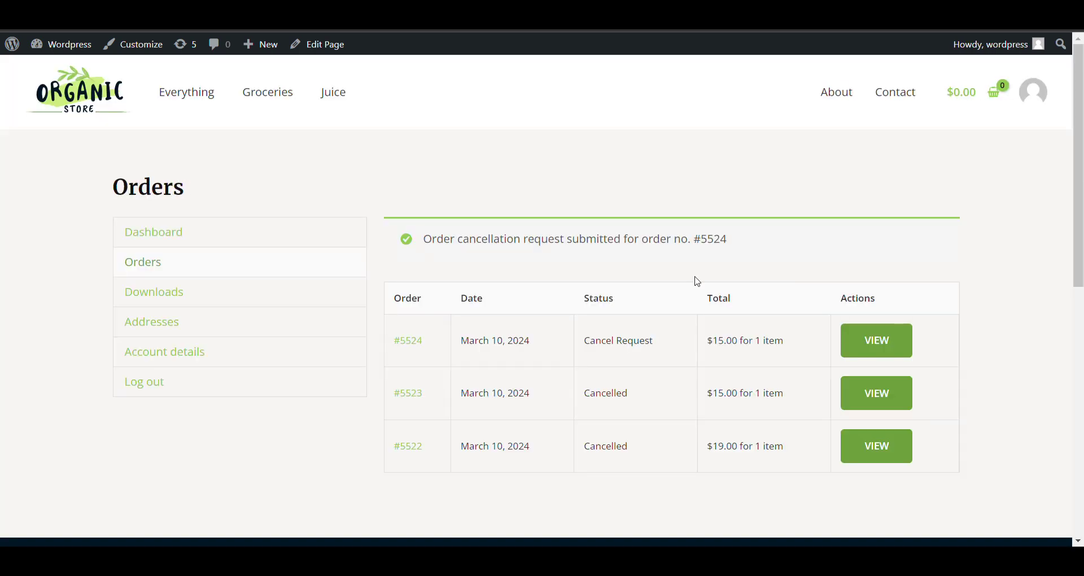
# Switch to the admin tab, review the plugin's Basic setting, and go to the WooCommerce Orders list
pyautogui.hotkey('ctrl', 'Tab')
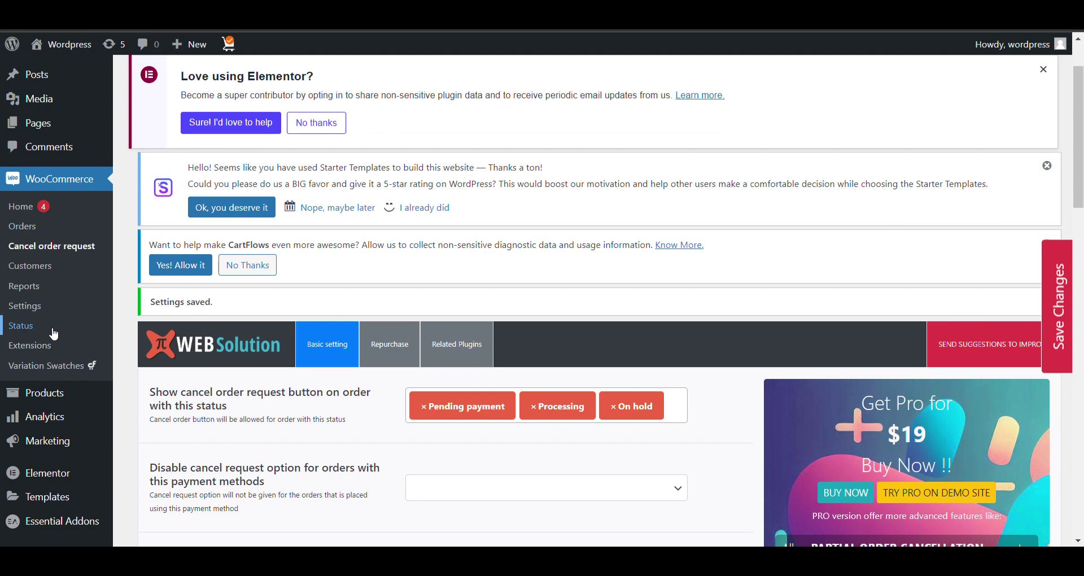
pyautogui.scroll(-2, 54, 333)
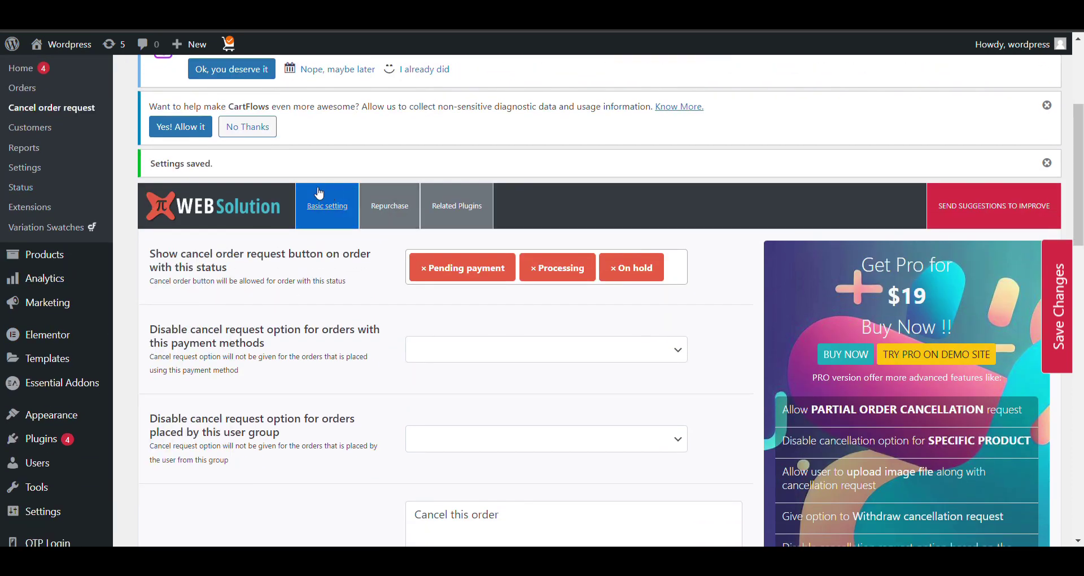
pyautogui.scroll(-12, 350, 204)
pyautogui.scroll(9, 269, 201)
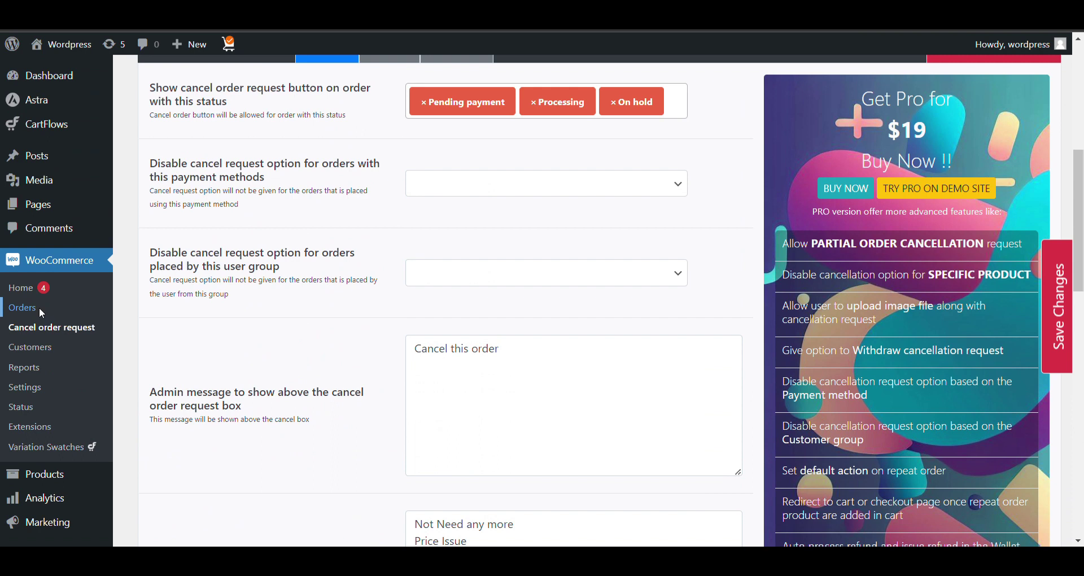
pyautogui.click(22, 307)
# Open order #5524's edit page, review its shipping address and cancellation reason, and pick Cancelled
pyautogui.scroll(-4, 482, 277)
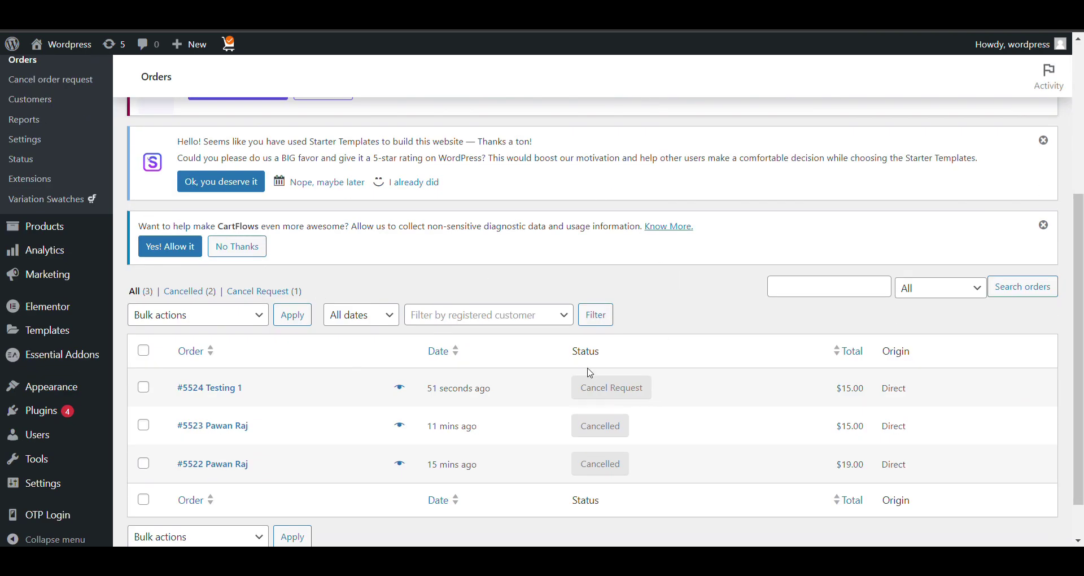
pyautogui.moveTo(609, 399)
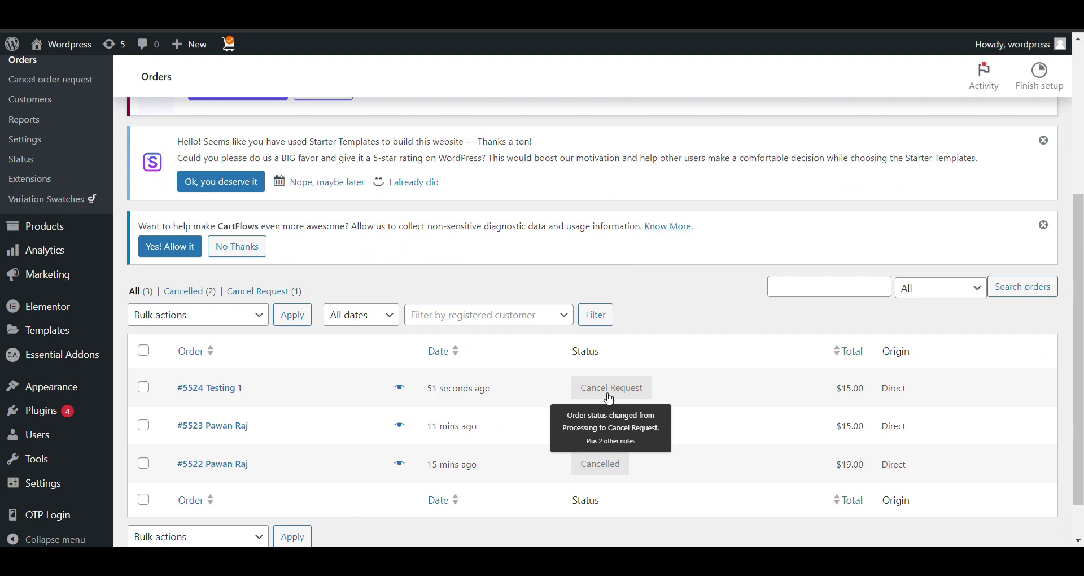
pyautogui.click(598, 396)
pyautogui.scroll(-3, 442, 416)
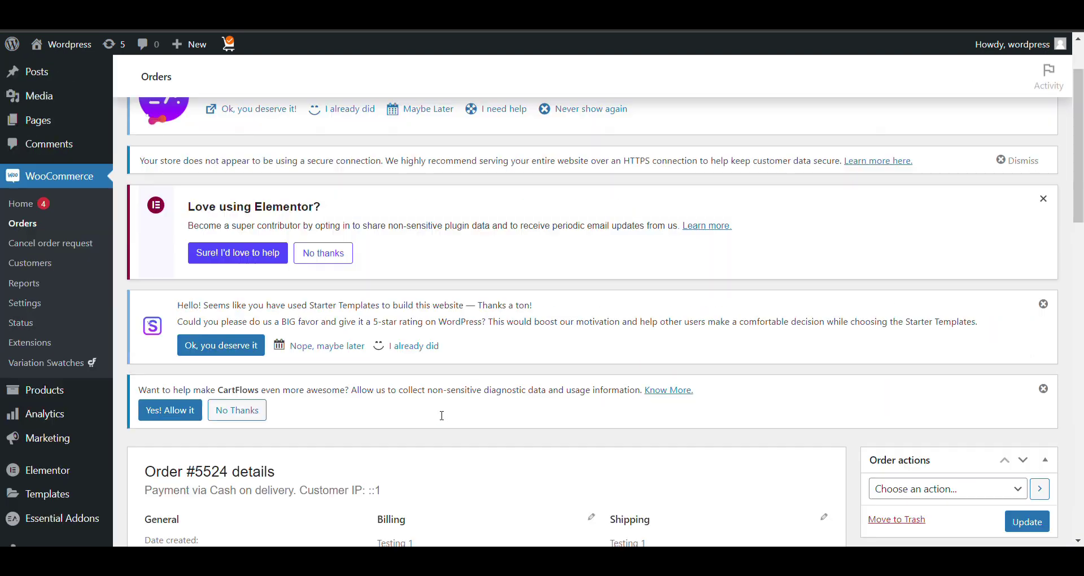
pyautogui.scroll(-3, 441, 415)
pyautogui.scroll(-10, 439, 416)
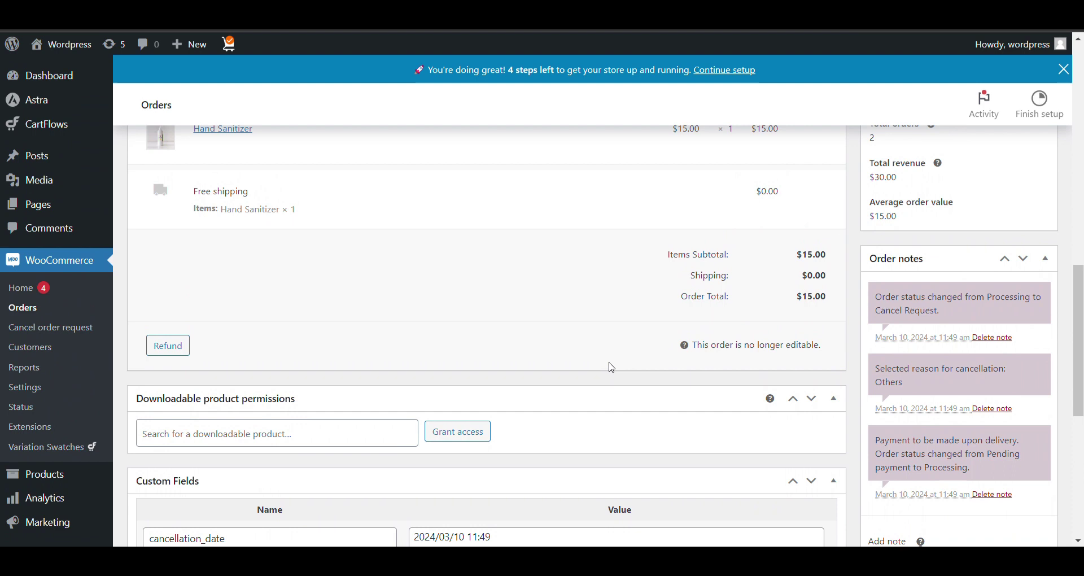
pyautogui.scroll(6, 607, 365)
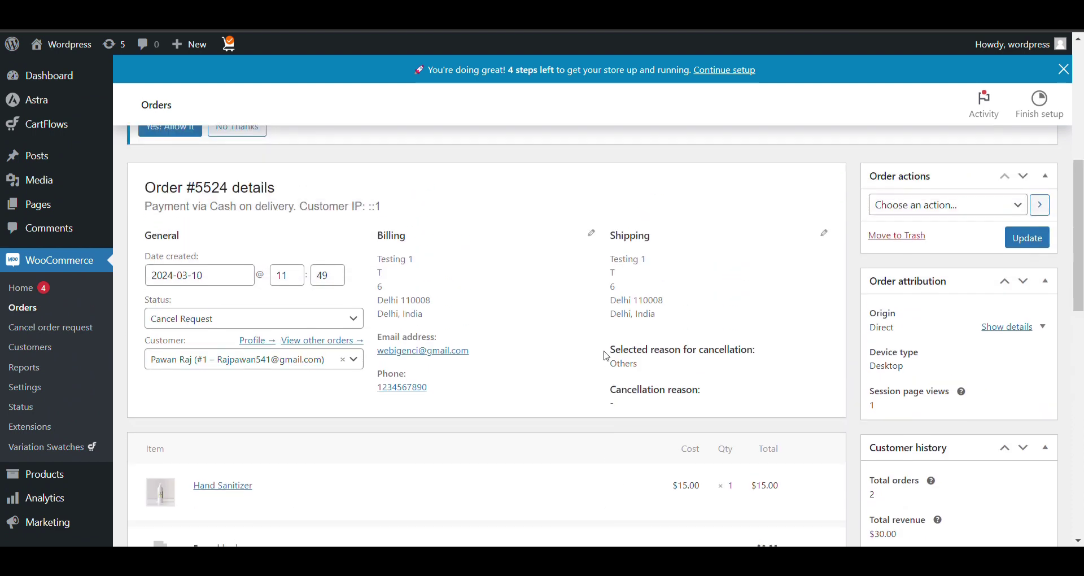
pyautogui.moveTo(613, 354); pyautogui.dragTo(661, 370)
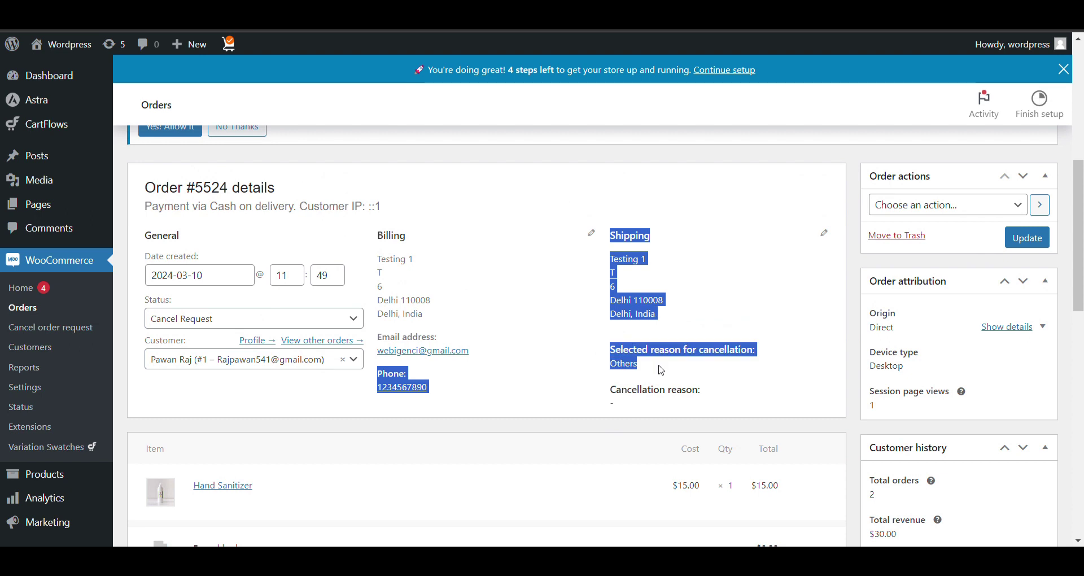
pyautogui.click(661, 371)
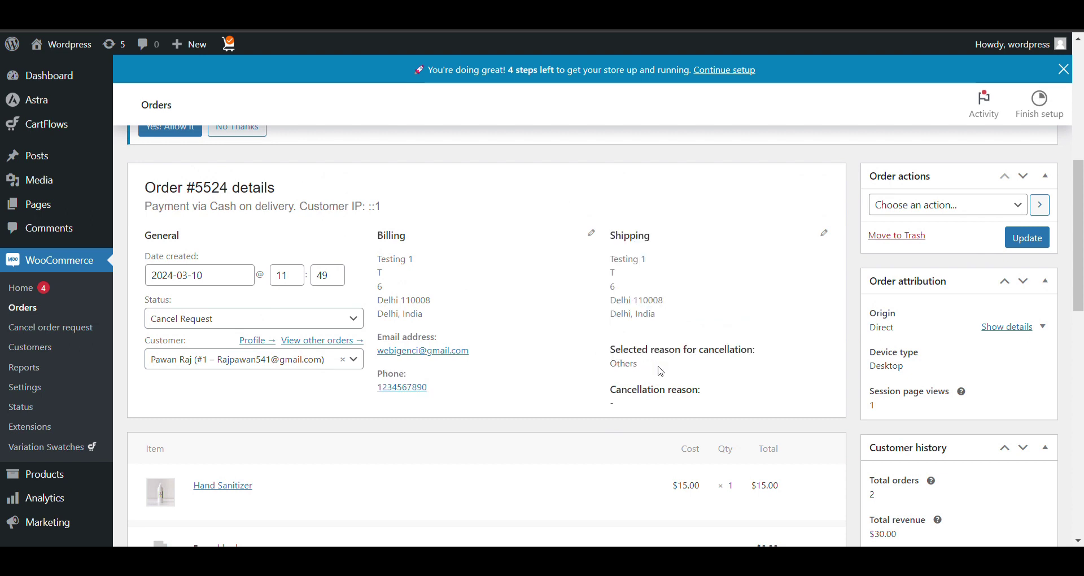
pyautogui.click(273, 314)
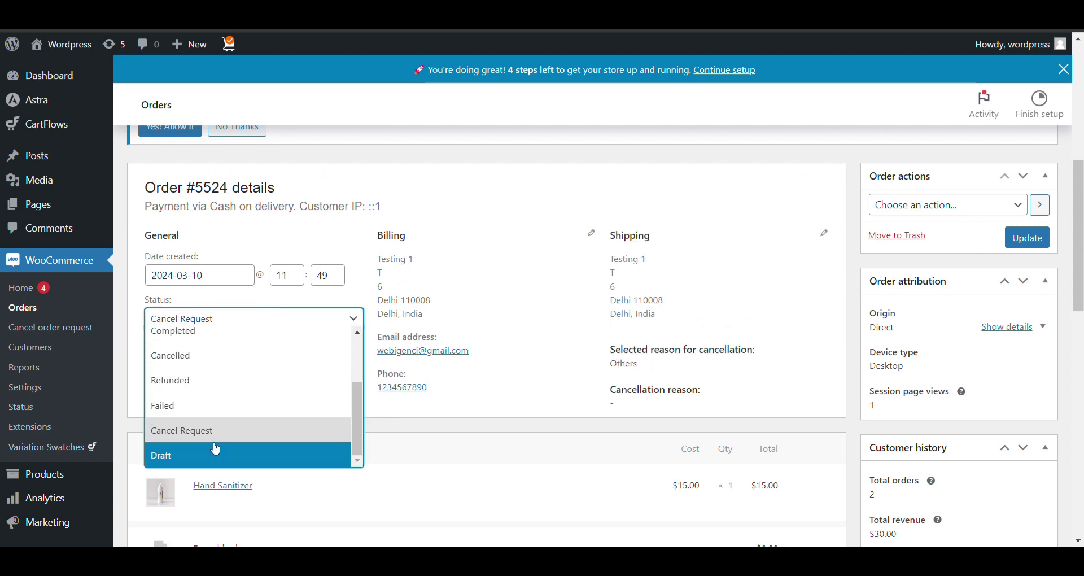
pyautogui.click(201, 362)
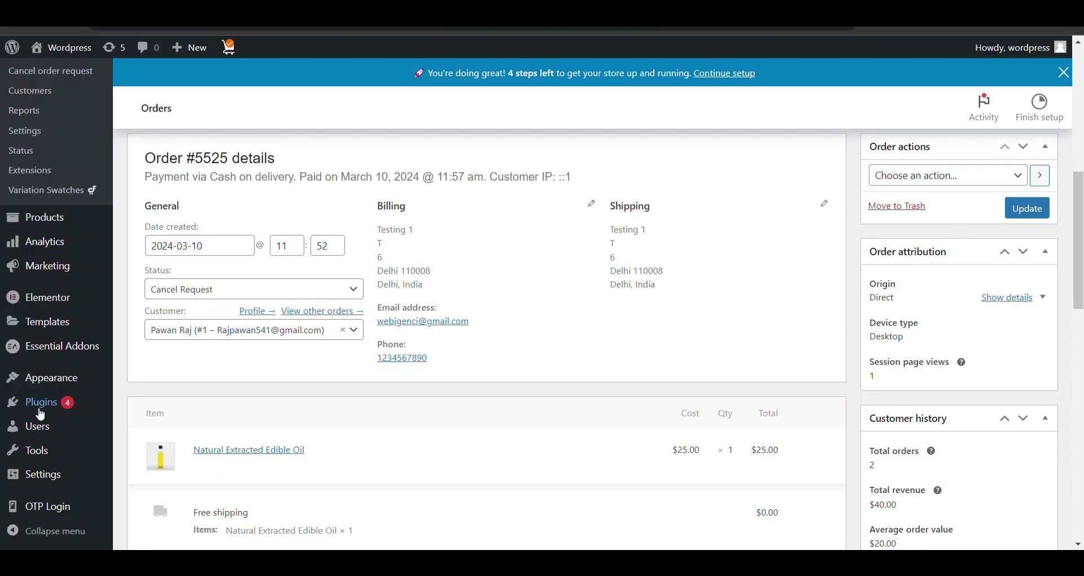
# Try Processing and Pending payment statuses, then return order #5525 to Completed
pyautogui.click(201, 295)
pyautogui.scroll(2, 194, 351)
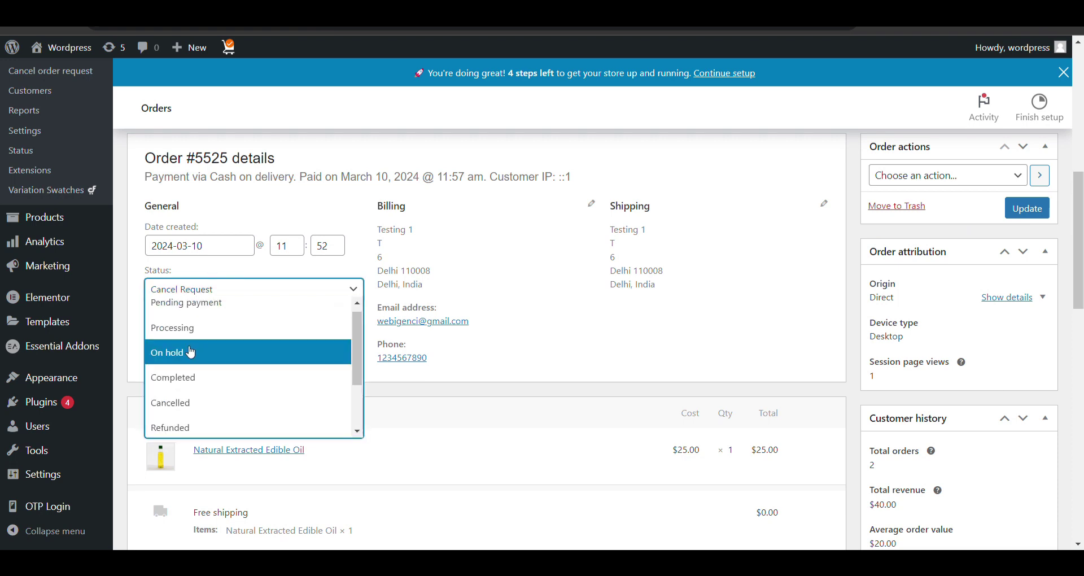
pyautogui.scroll(1, 197, 342)
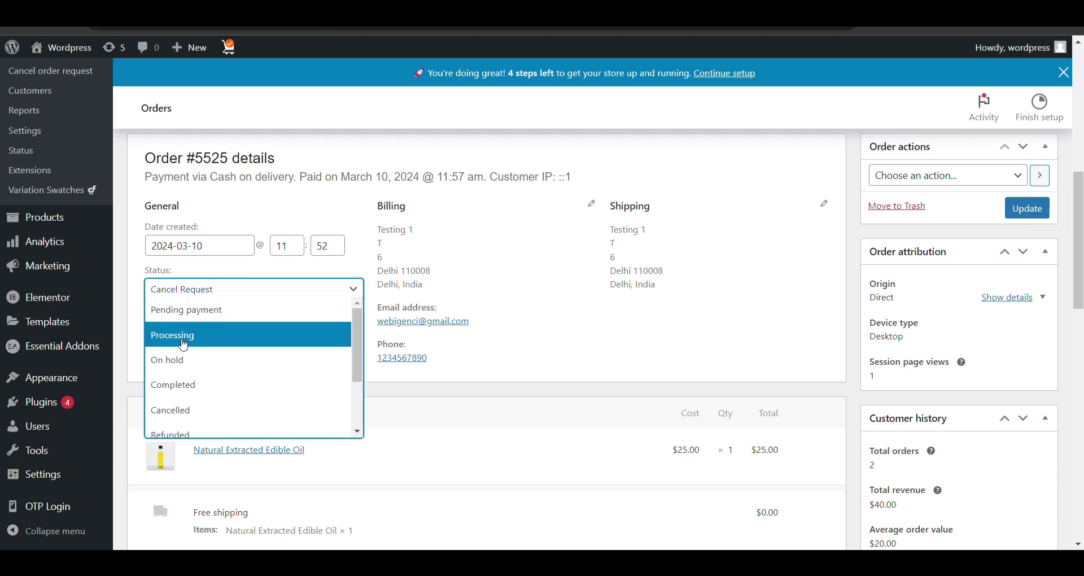
pyautogui.click(184, 345)
pyautogui.click(231, 288)
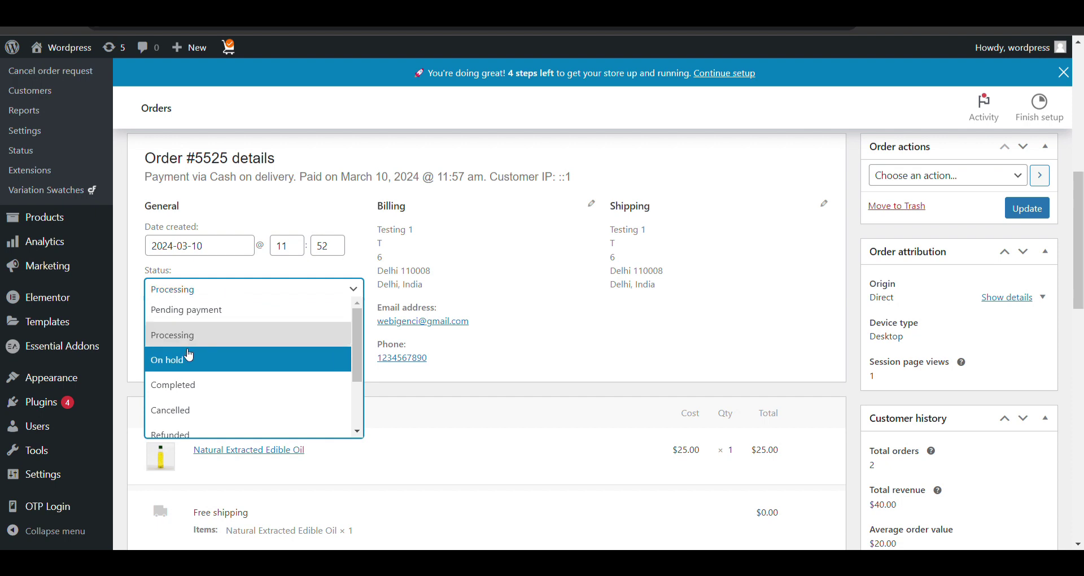
pyautogui.click(222, 310)
pyautogui.click(224, 289)
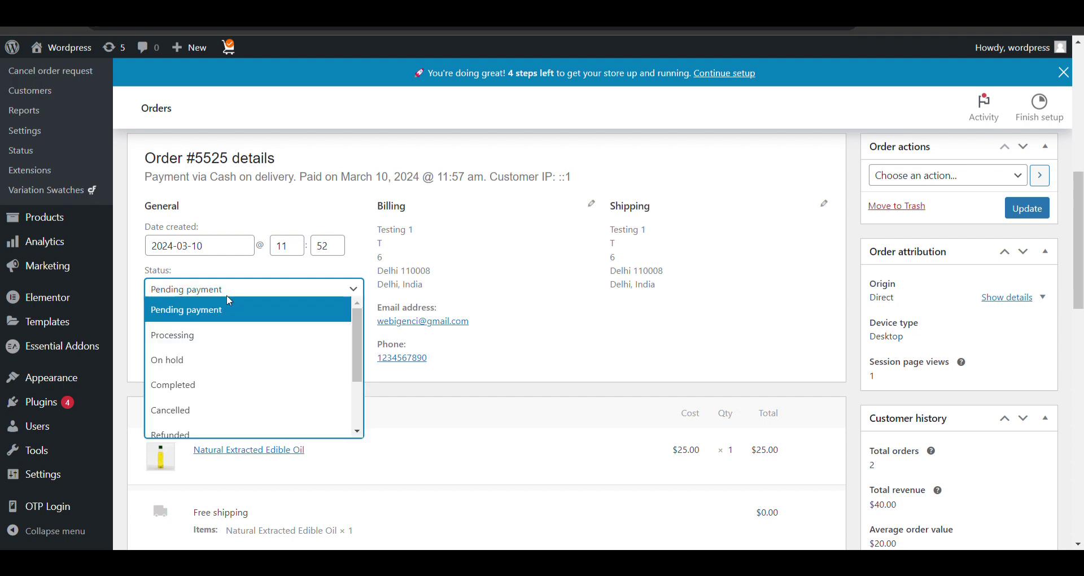
pyautogui.click(201, 385)
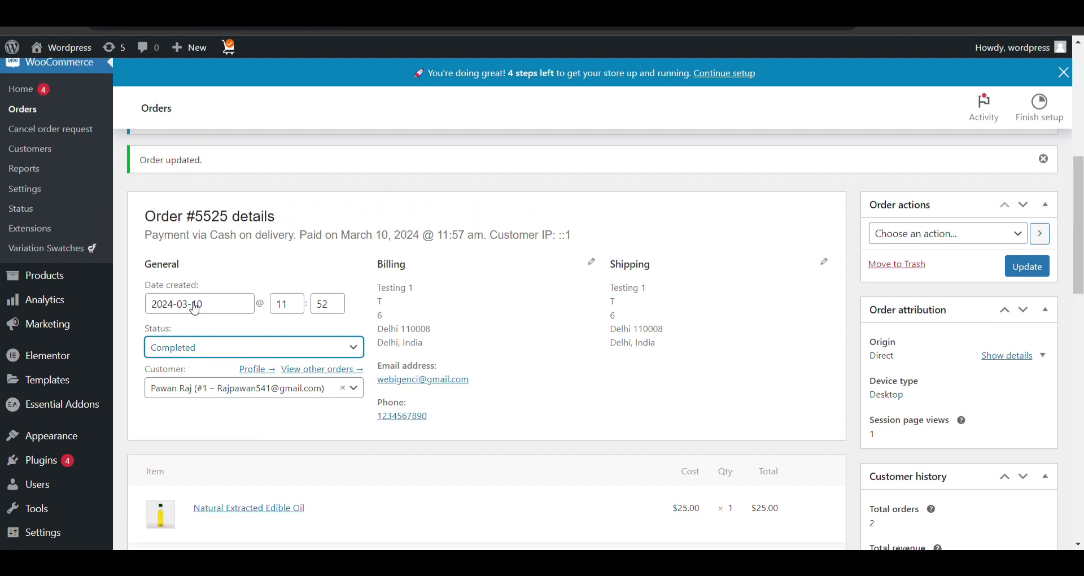
# Set order #5525's status to Cancelled and save it with Update
pyautogui.scroll(-1, 322, 322)
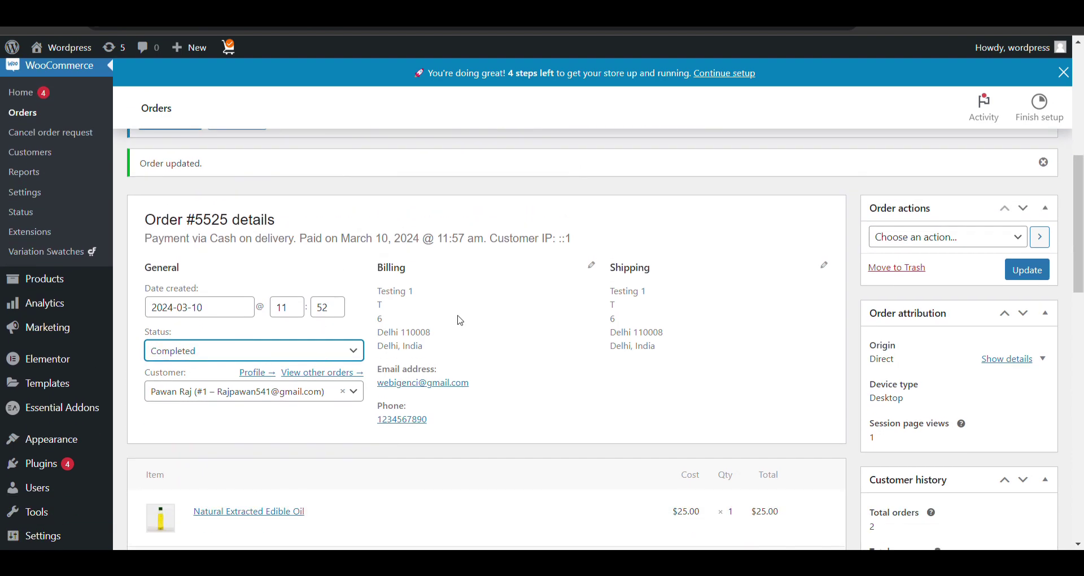
pyautogui.click(280, 353)
pyautogui.click(281, 367)
pyautogui.click(254, 348)
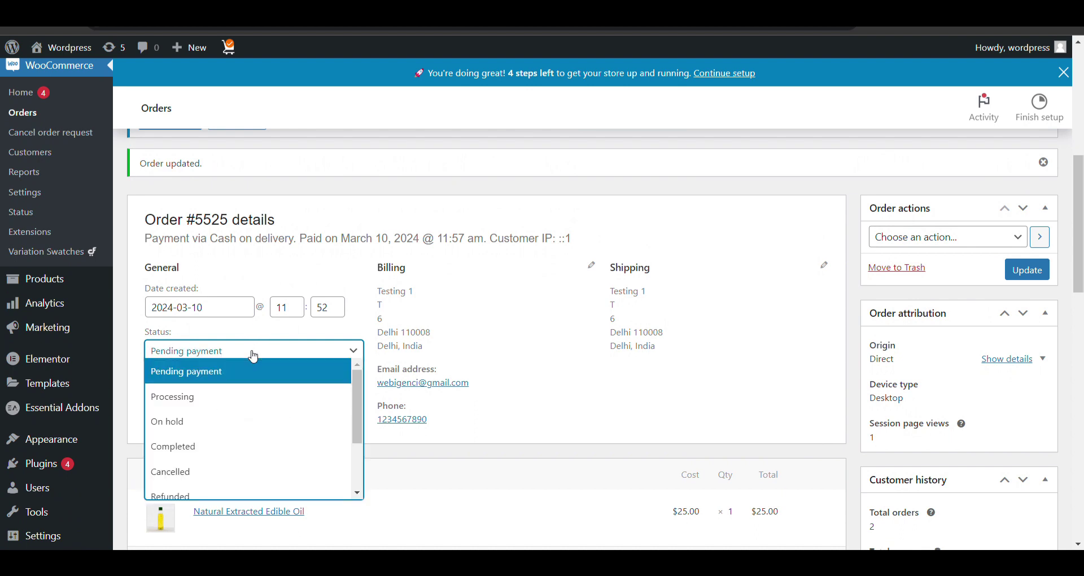
pyautogui.scroll(-1, 206, 443)
pyautogui.click(198, 443)
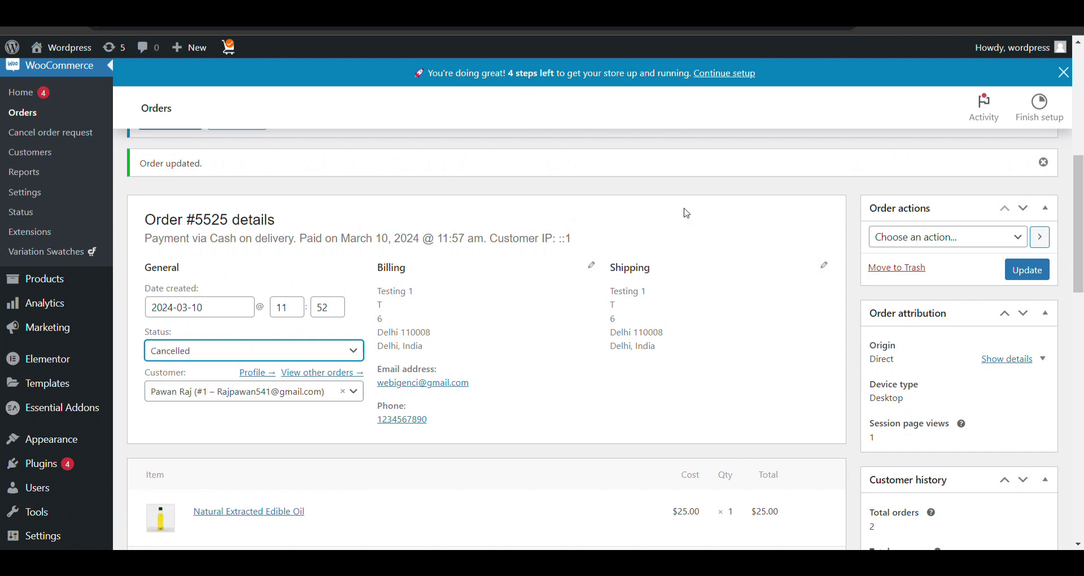
pyautogui.click(1035, 277)
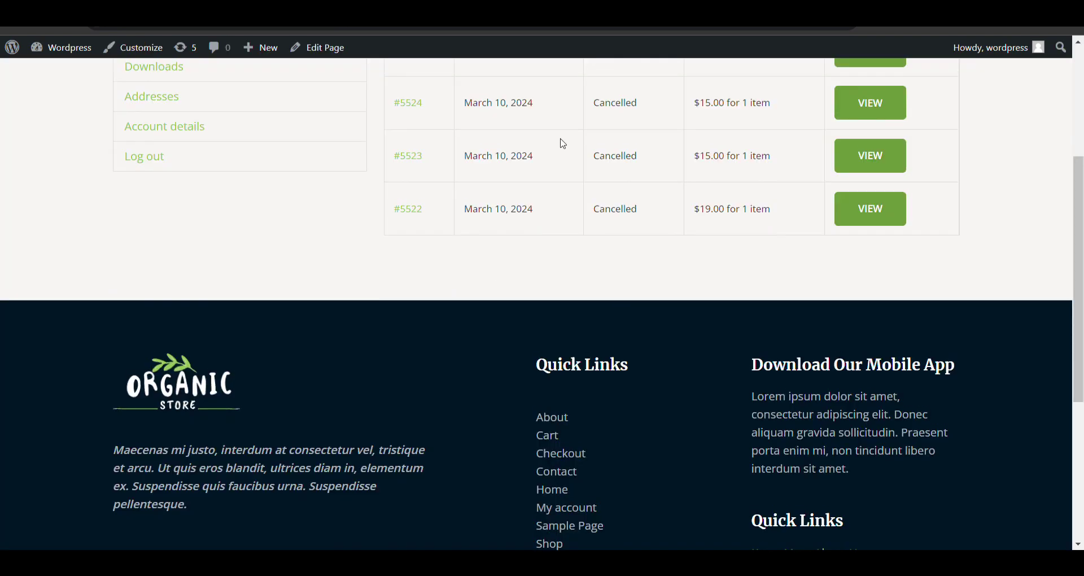
# Go back to the store home page, reload it, and open the customer's orders list
pyautogui.moveTo(593, 102); pyautogui.dragTo(670, 99)
pyautogui.scroll(1, 649, 113)
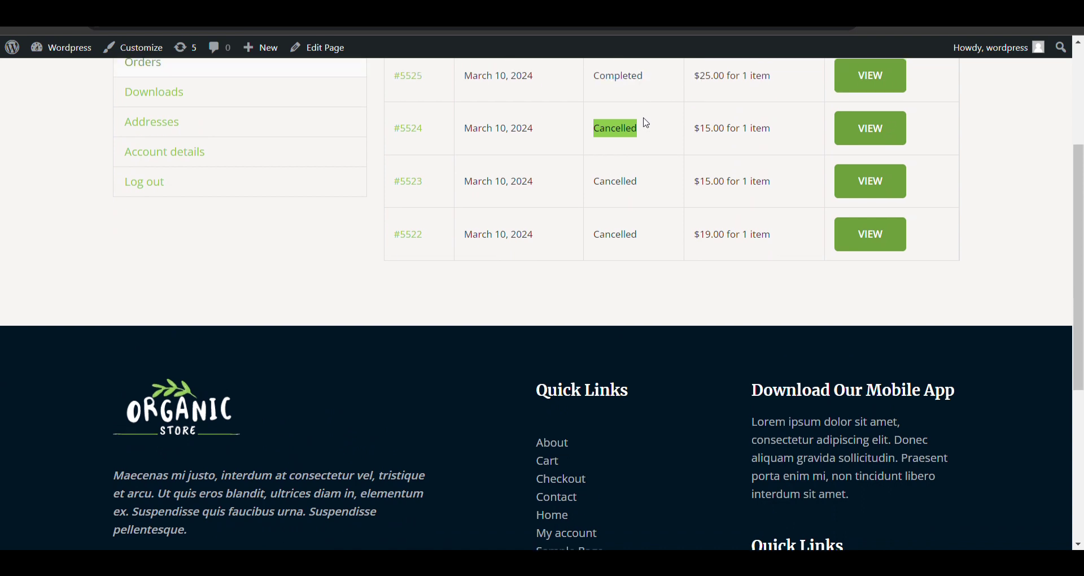
pyautogui.scroll(-1, 564, 127)
pyautogui.scroll(4, 520, 132)
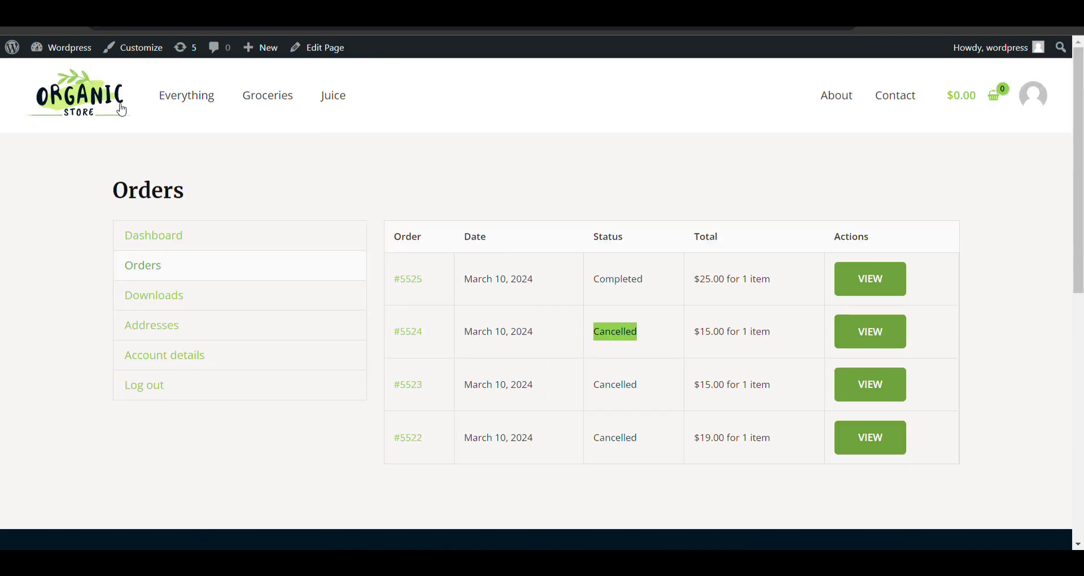
pyautogui.click(97, 105)
pyautogui.scroll(-8, 657, 284)
pyautogui.scroll(-3, 659, 284)
pyautogui.scroll(1, 677, 324)
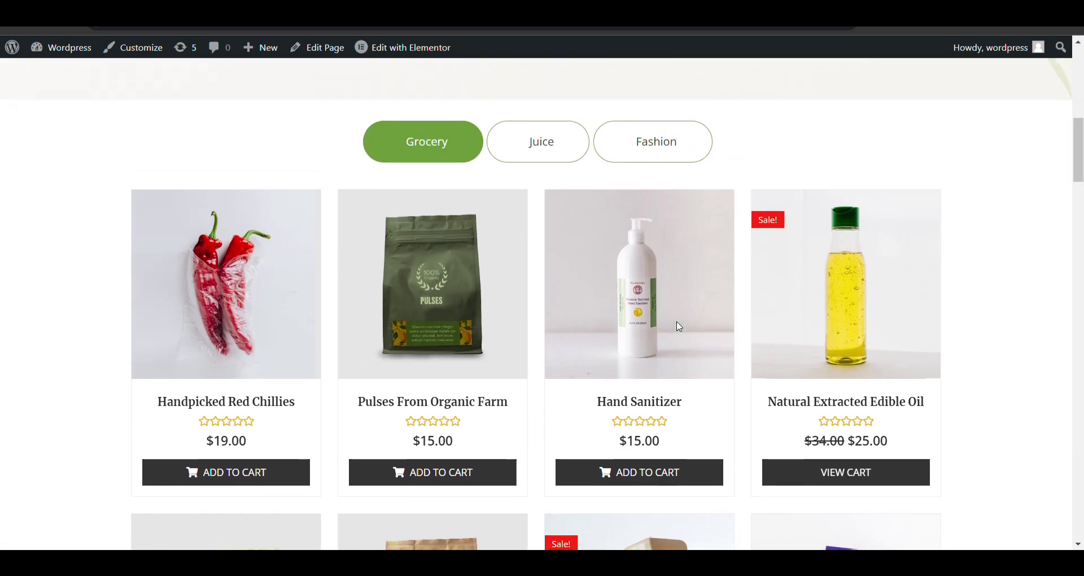
pyautogui.press('F5')
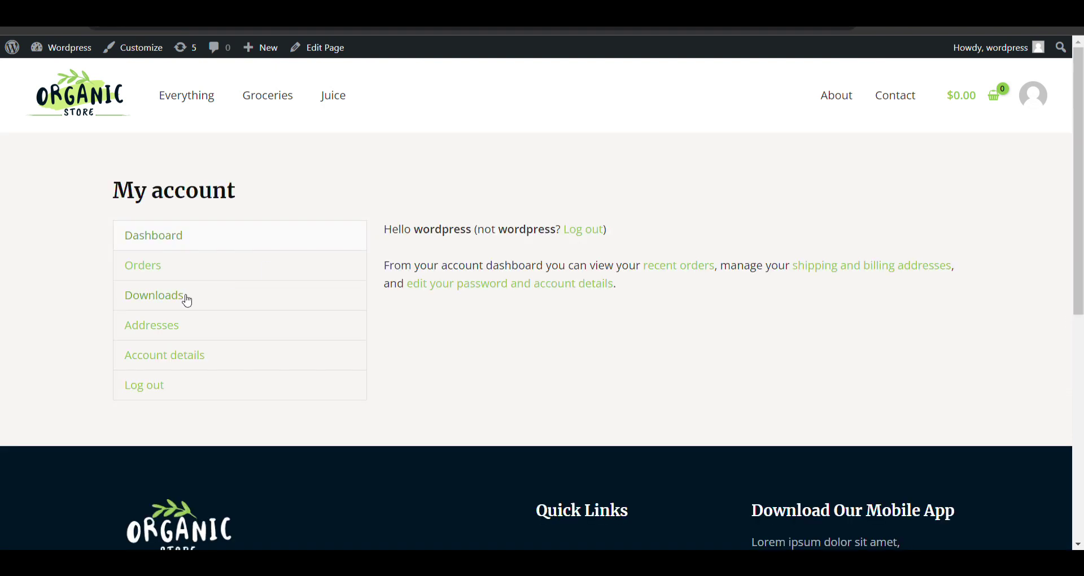
pyautogui.click(141, 266)
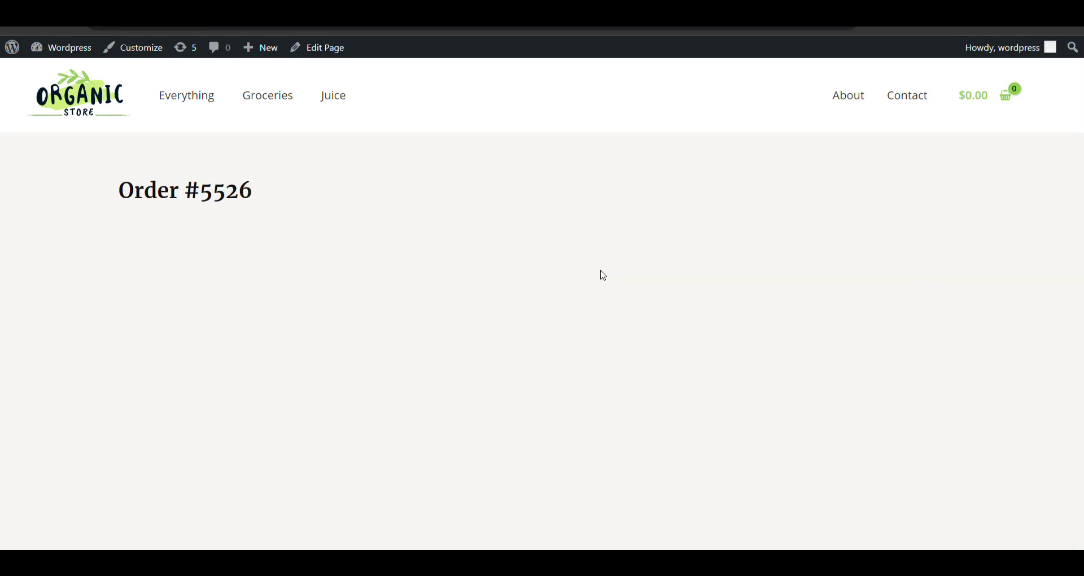
# Review order #5526 and the cart refilled with $25.00 Edible Oil, then return to the plugin settings tab
pyautogui.scroll(-2, 603, 275)
pyautogui.scroll(-3, 556, 318)
pyautogui.scroll(3, 412, 218)
pyautogui.scroll(-3, 411, 226)
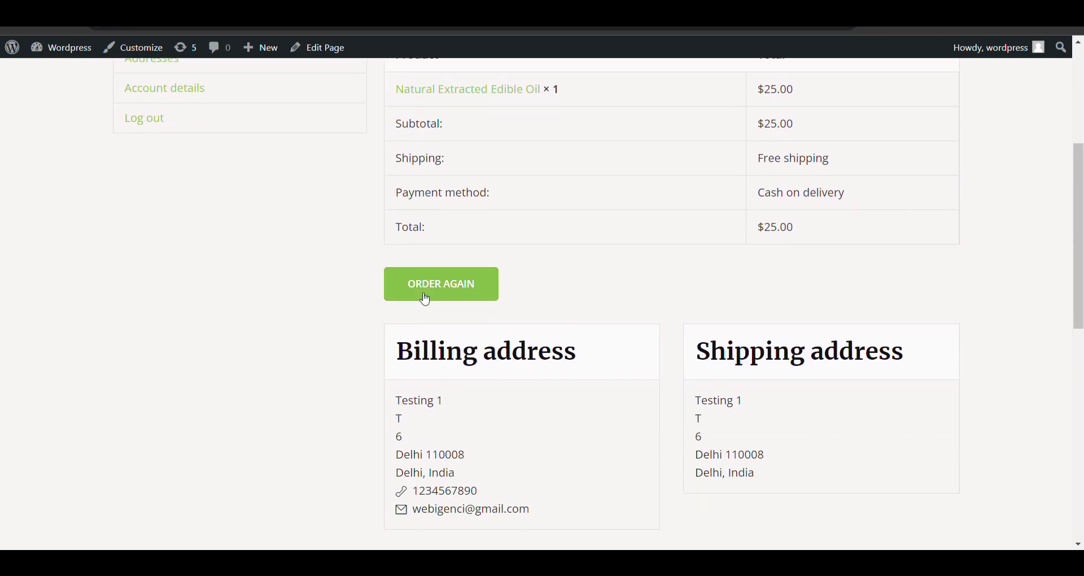
pyautogui.scroll(5, 424, 299)
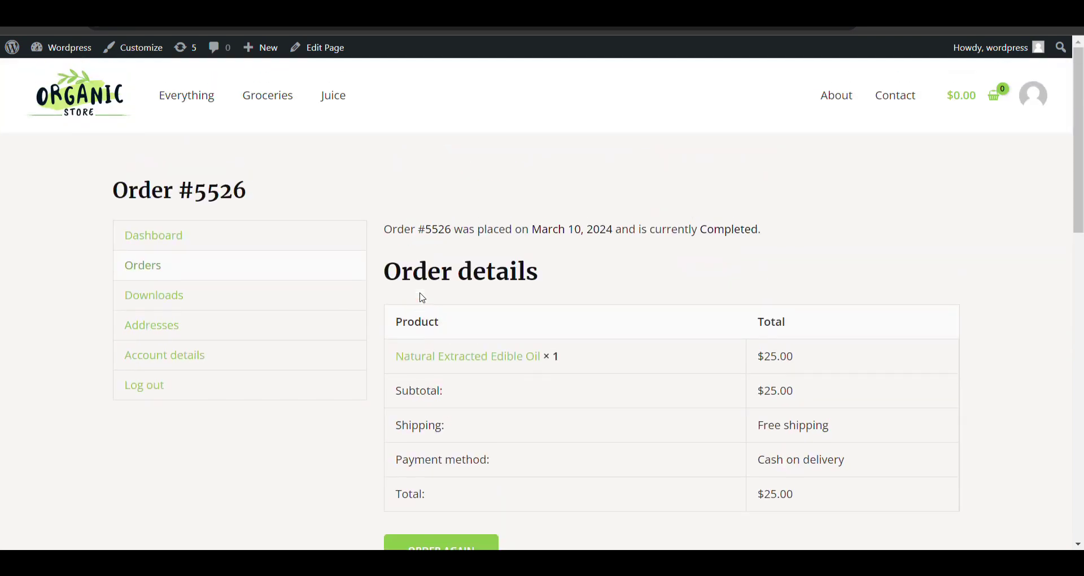
pyautogui.scroll(1, 424, 299)
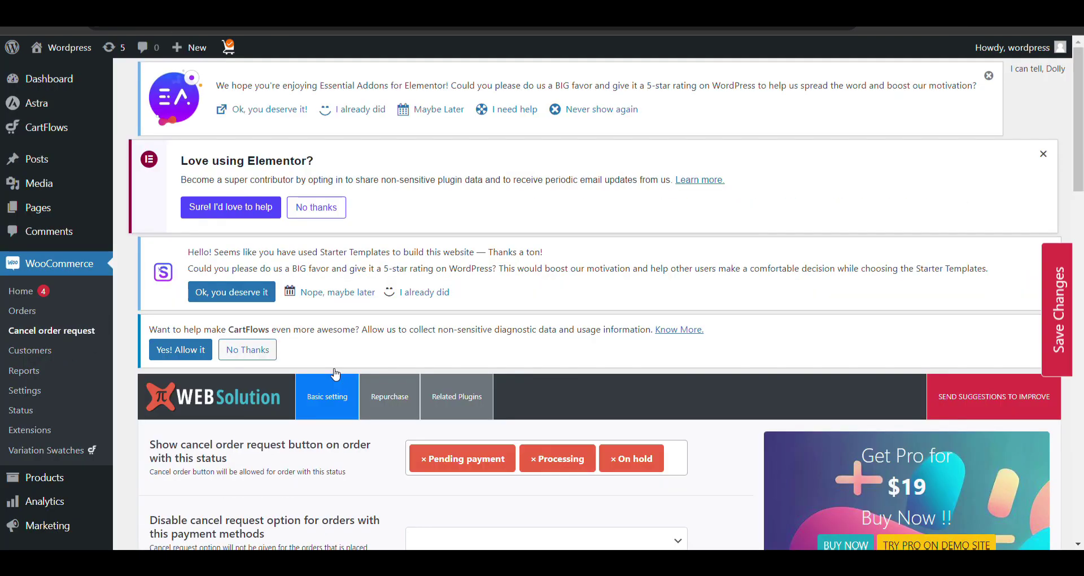
pyautogui.scroll(-4, 335, 374)
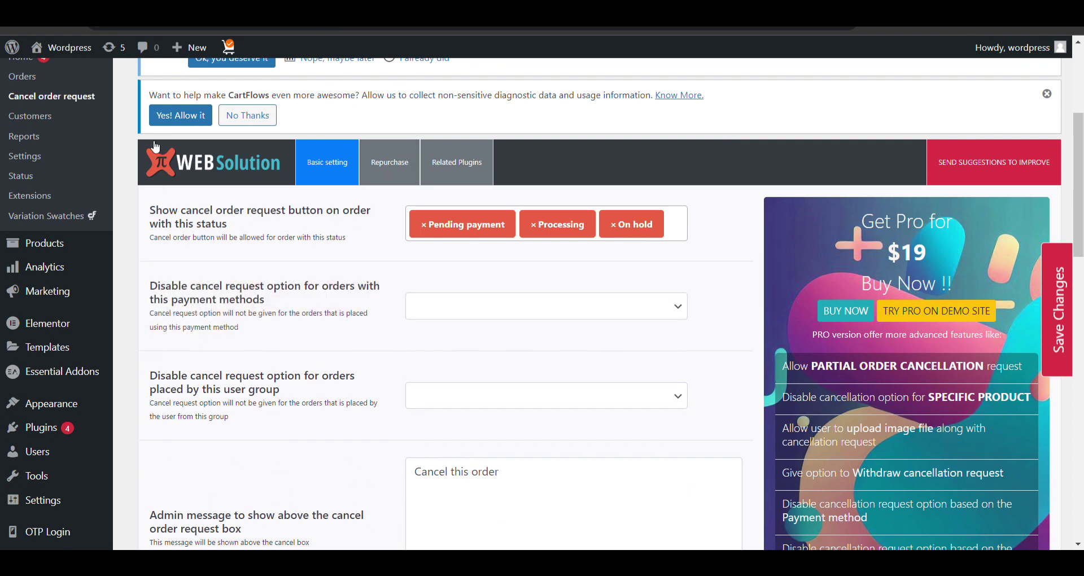
pyautogui.scroll(-5, 230, 219)
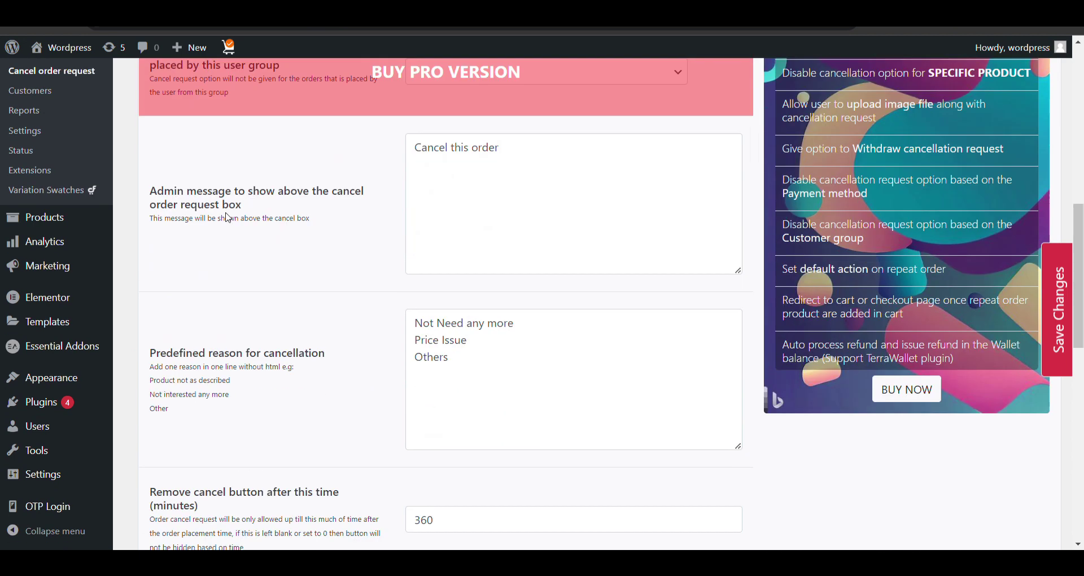
pyautogui.scroll(9, 228, 215)
pyautogui.scroll(-3, 230, 319)
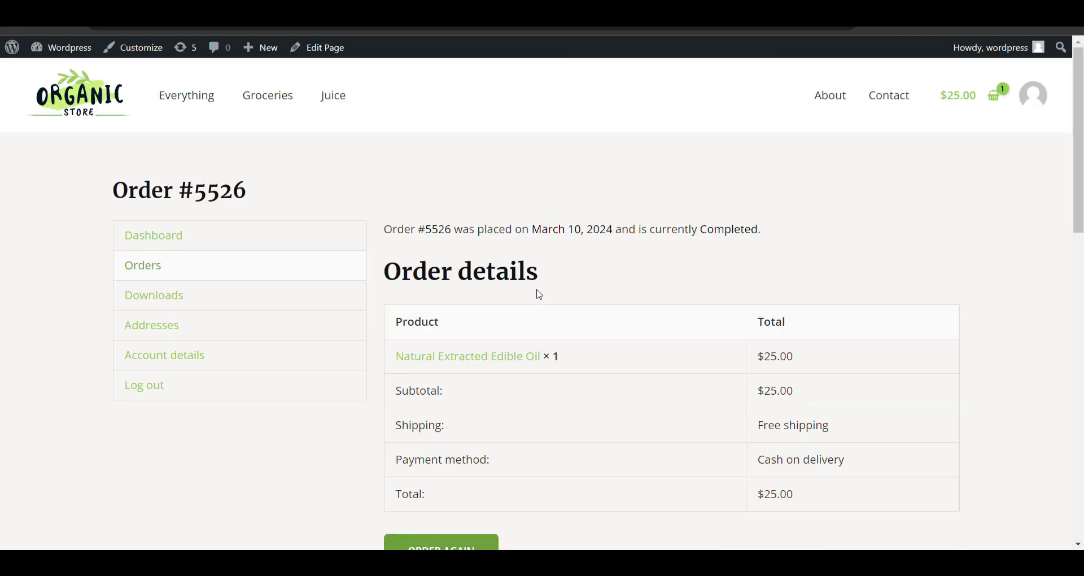
pyautogui.scroll(-2, 540, 294)
pyautogui.scroll(-1, 455, 389)
pyautogui.scroll(3, 493, 358)
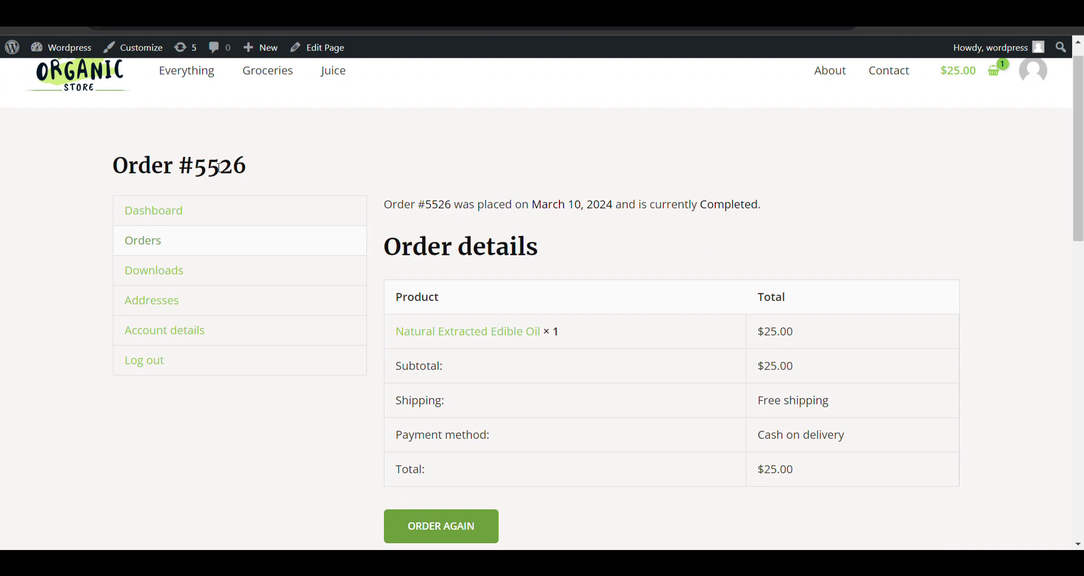
pyautogui.hotkey('ctrl', 'Tab')
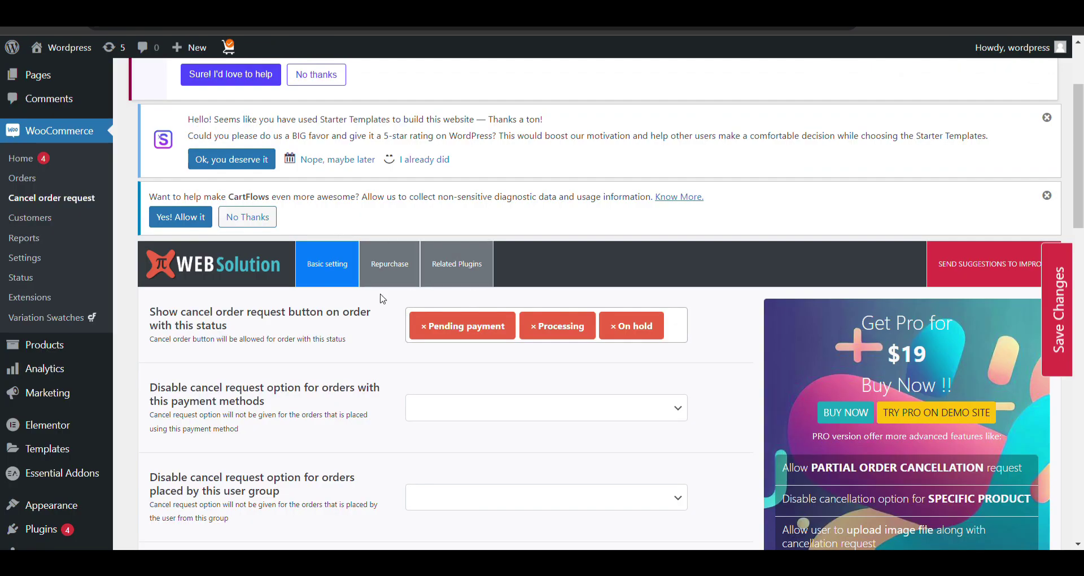
pyautogui.scroll(-20, 382, 299)
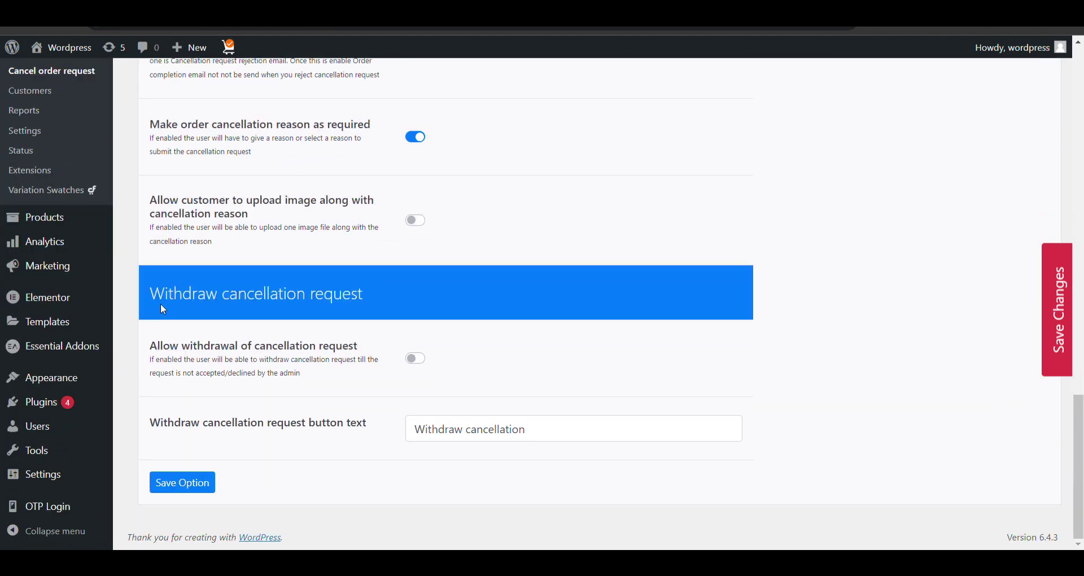
pyautogui.scroll(20, 161, 305)
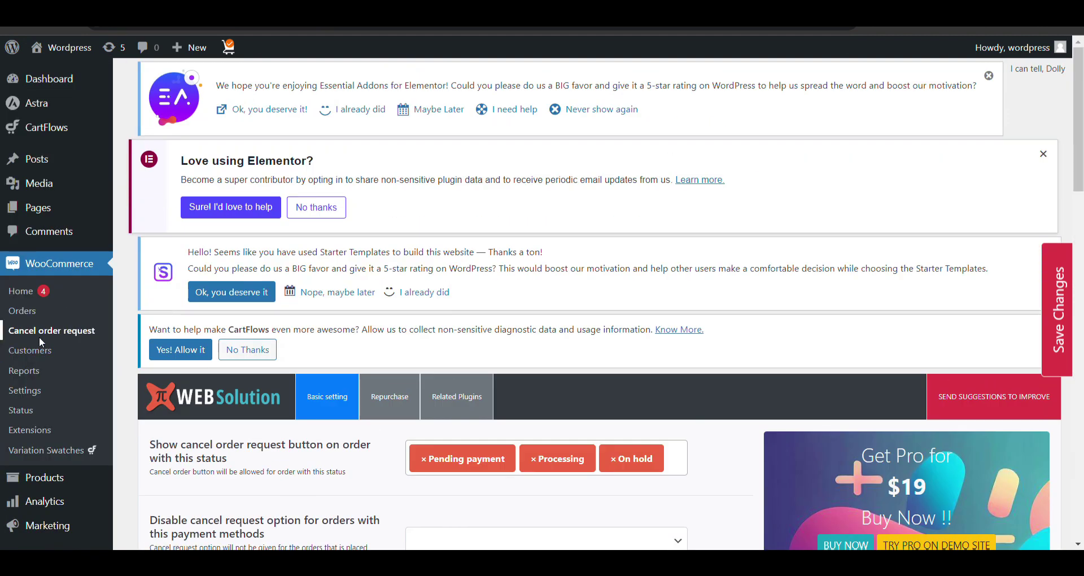
pyautogui.click(82, 331)
pyautogui.scroll(-8, 399, 243)
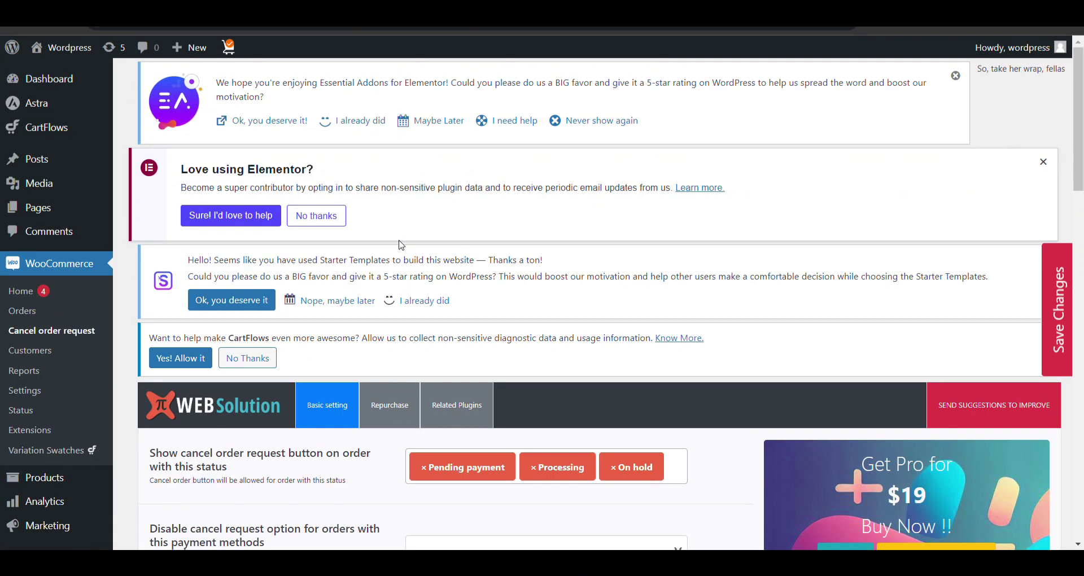
pyautogui.scroll(-6, 51, 338)
pyautogui.moveTo(62, 397)
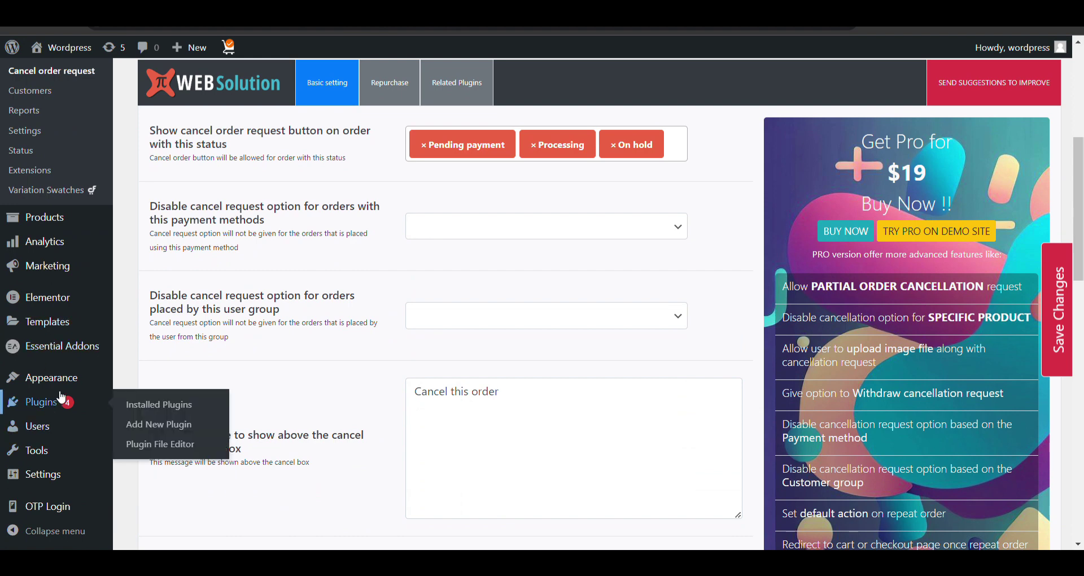
pyautogui.click(56, 391)
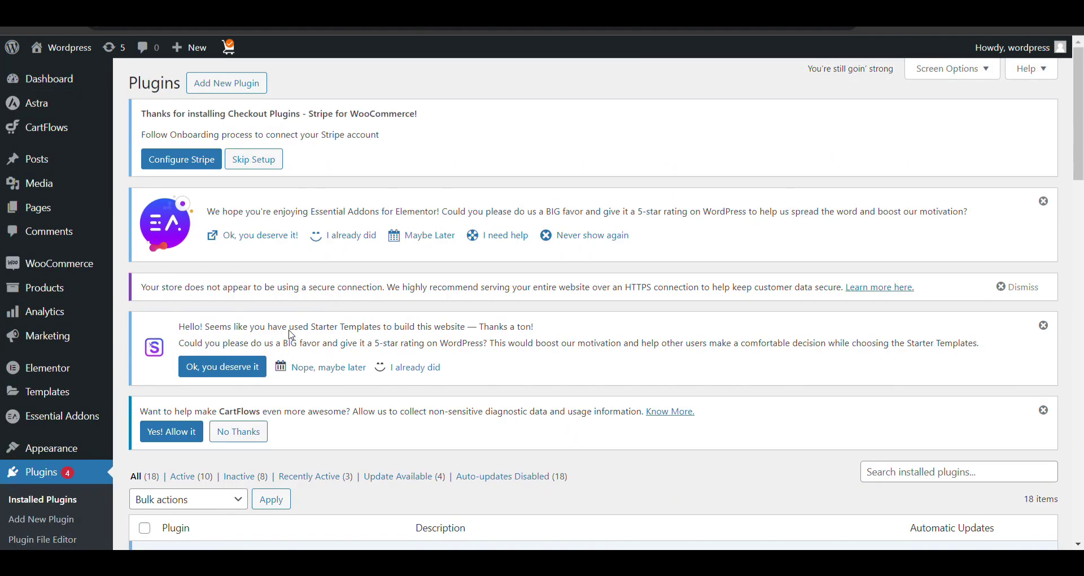
# Find WC Cancel Order in the Installed Plugins list and refresh the Plugins page
pyautogui.scroll(-15, 222, 342)
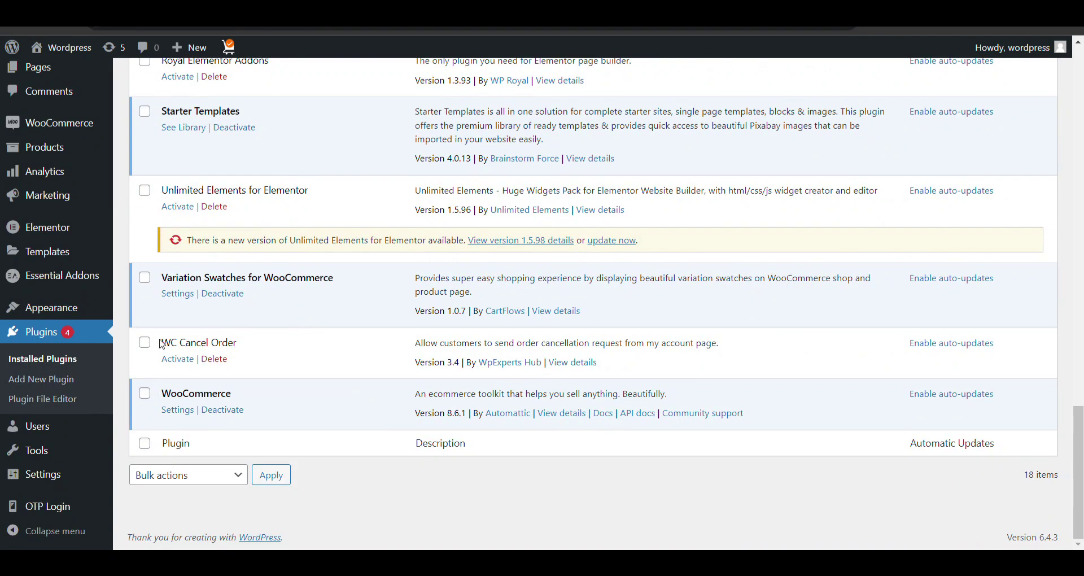
pyautogui.moveTo(161, 342)
pyautogui.mouseDown()
pyautogui.moveTo(273, 352)
pyautogui.moveTo(159, 343)
pyautogui.mouseUp()
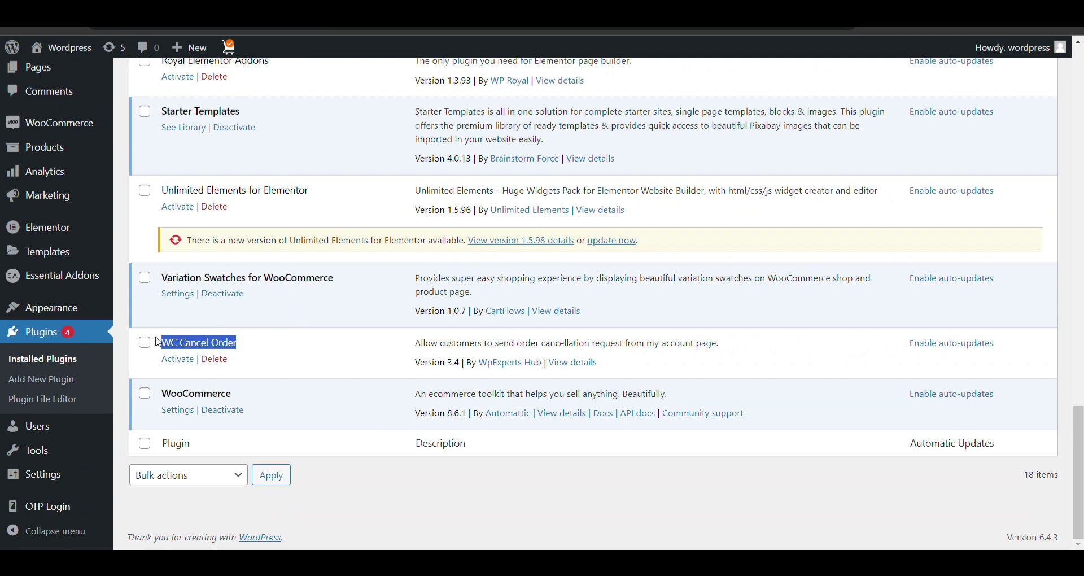
pyautogui.press('F5')
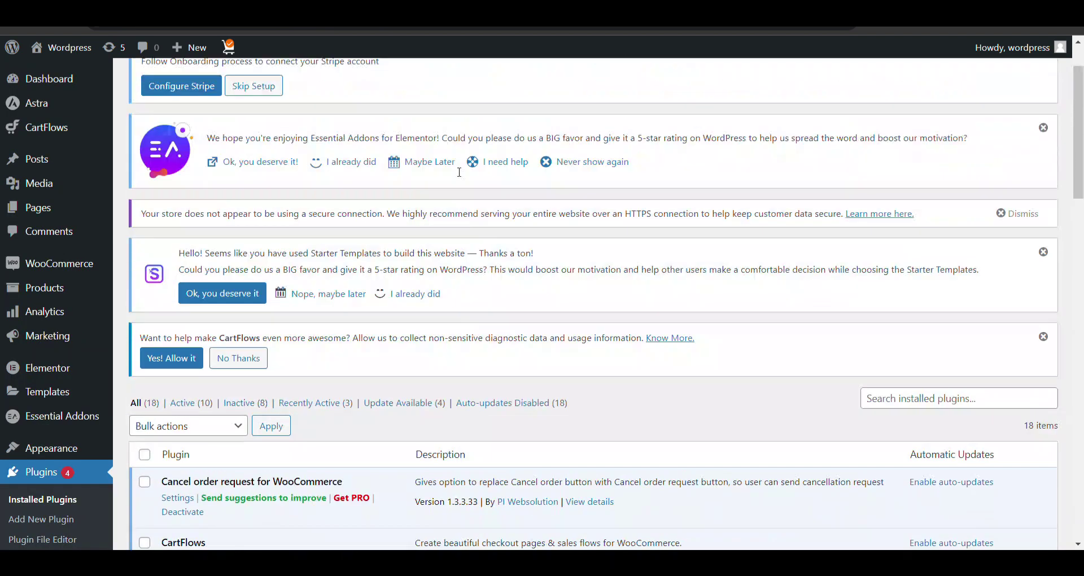
pyautogui.scroll(-5, 699, 167)
pyautogui.scroll(5, 699, 167)
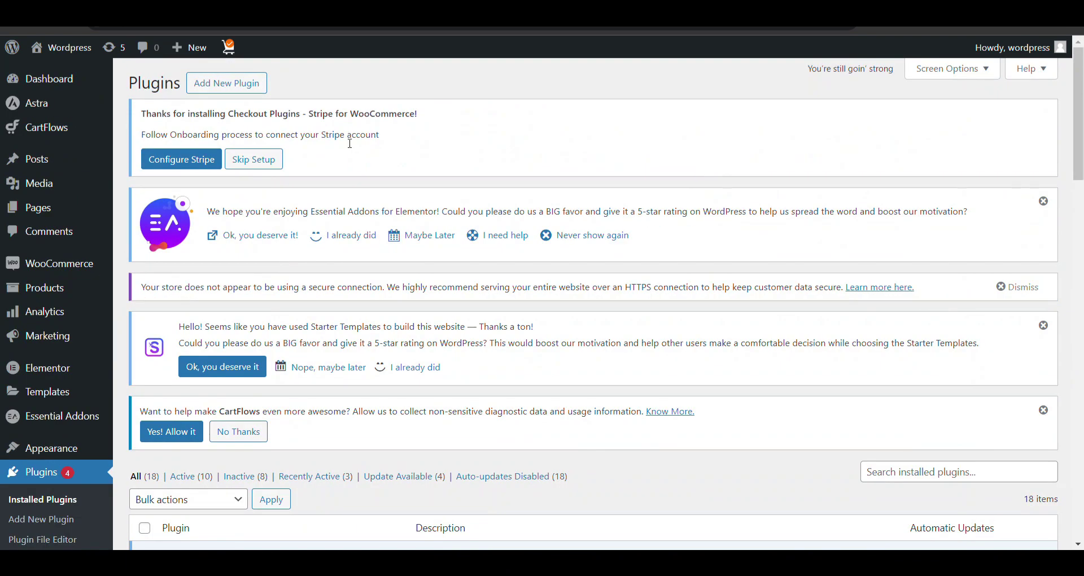